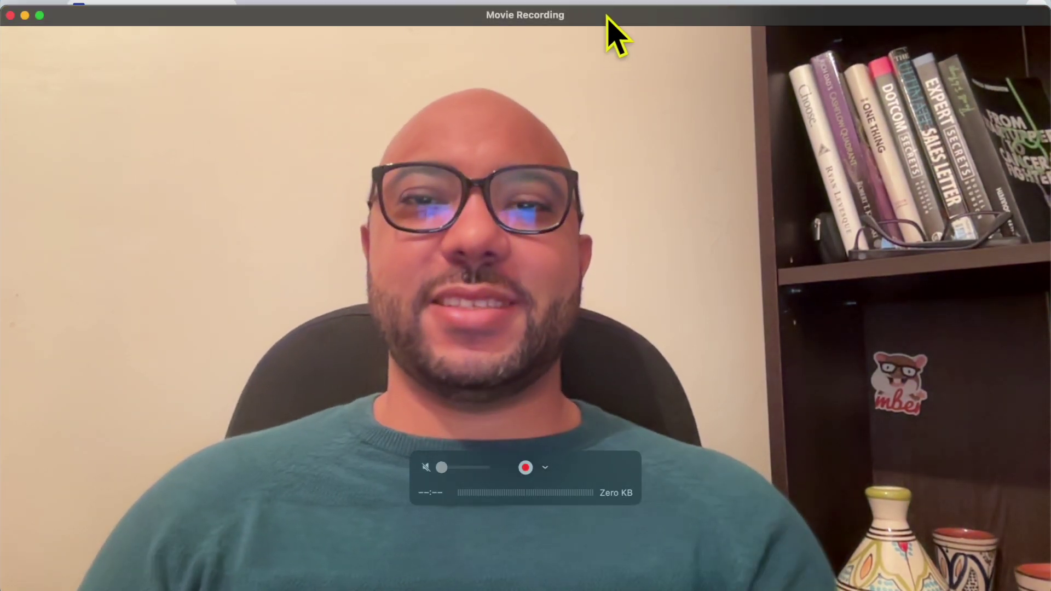
# Shrink the QuickTime Movie Recording window to reveal the Google Sites start page.
pyautogui.doubleClick(607, 16)
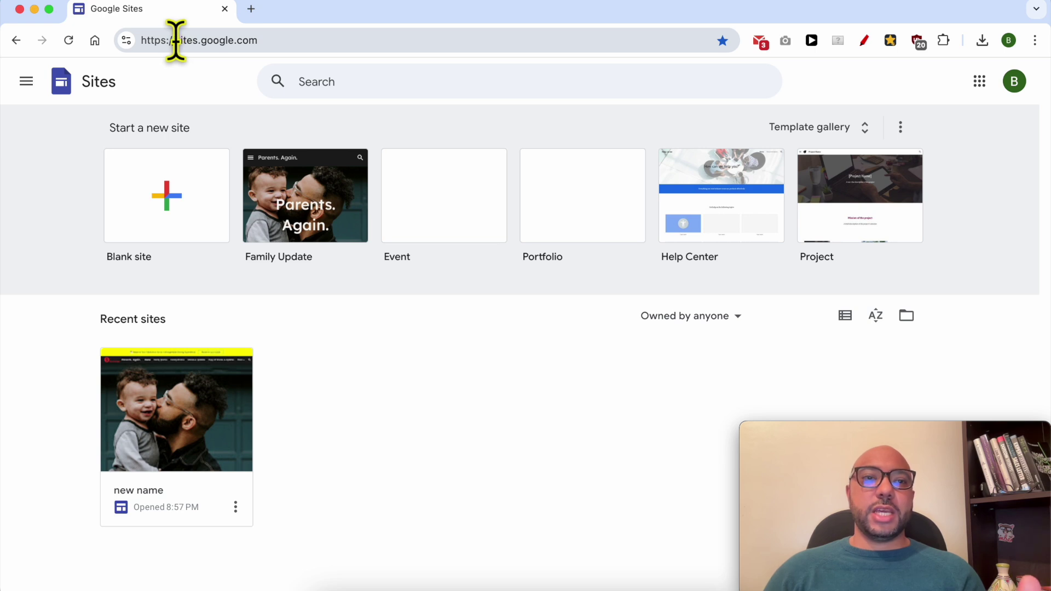
# Open the 'new name' site and add a new page called 'my calendar'.
pyautogui.moveTo(176, 40); pyautogui.dragTo(278, 40)
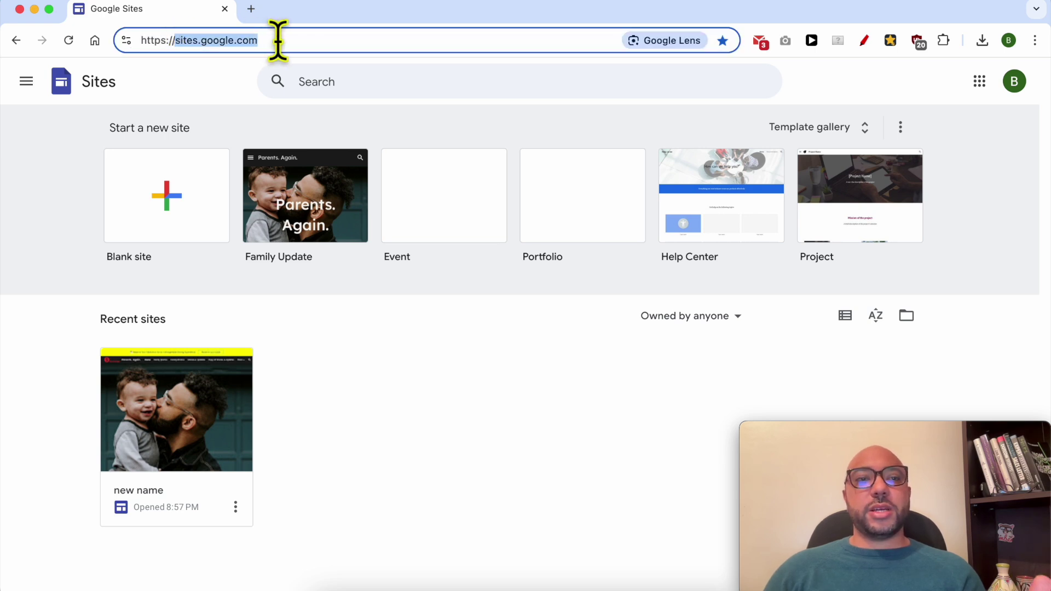
pyautogui.click(338, 350)
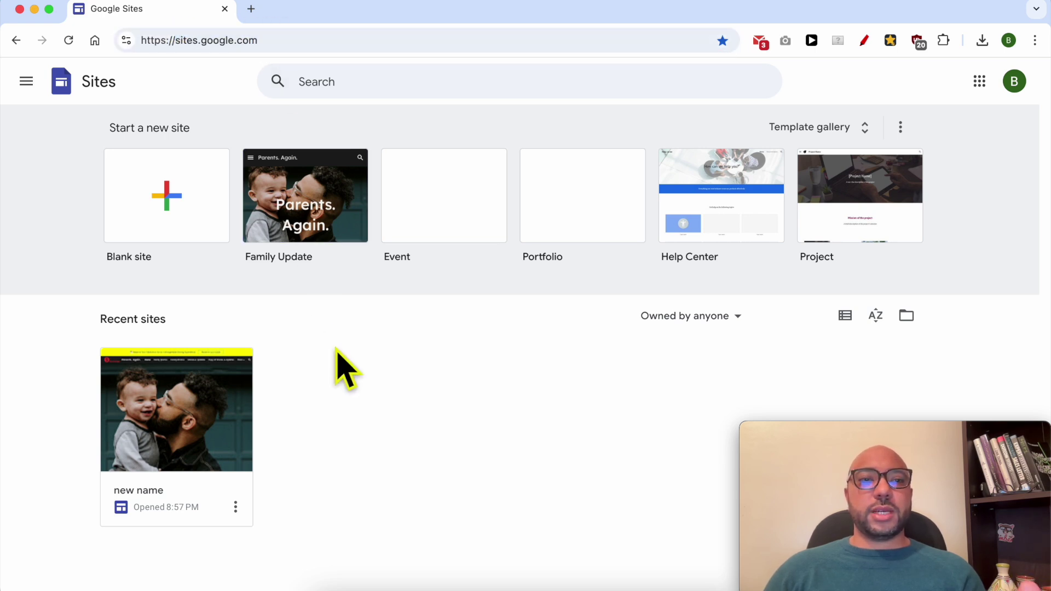
pyautogui.click(174, 405)
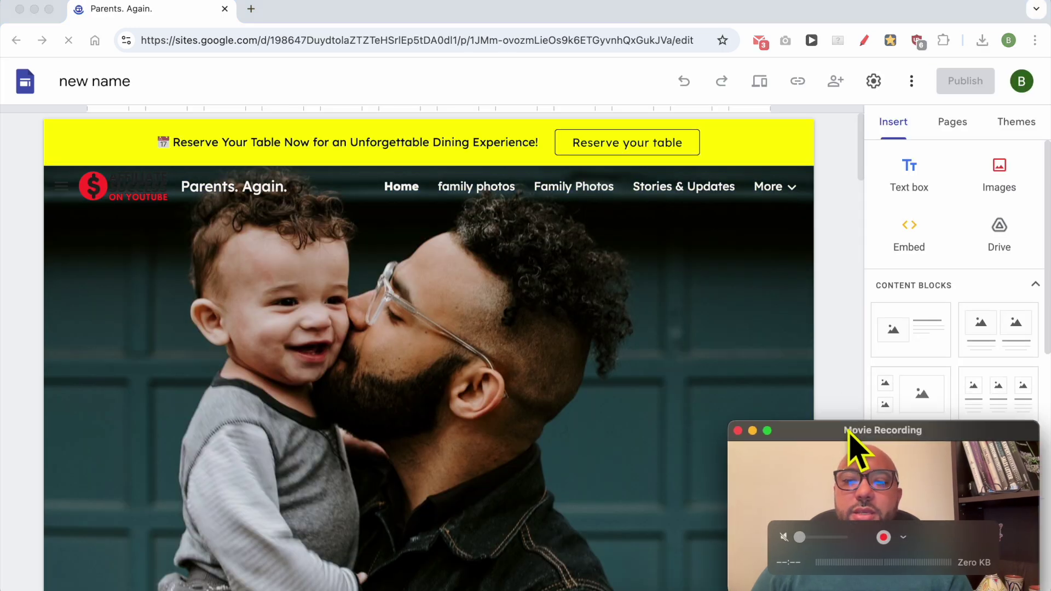
pyautogui.moveTo(849, 432); pyautogui.dragTo(115, 443)
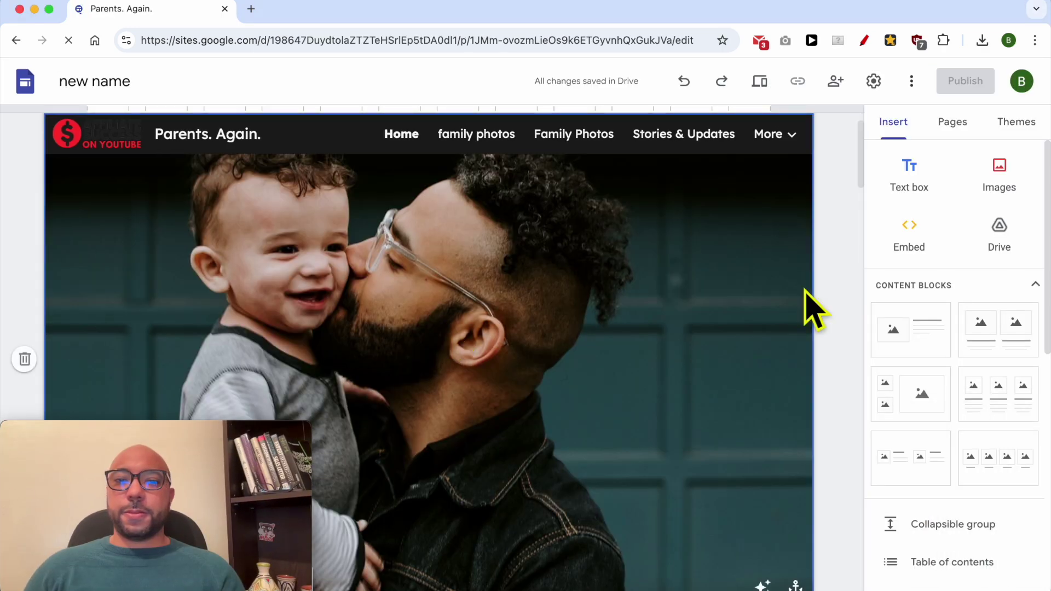
pyautogui.click(956, 123)
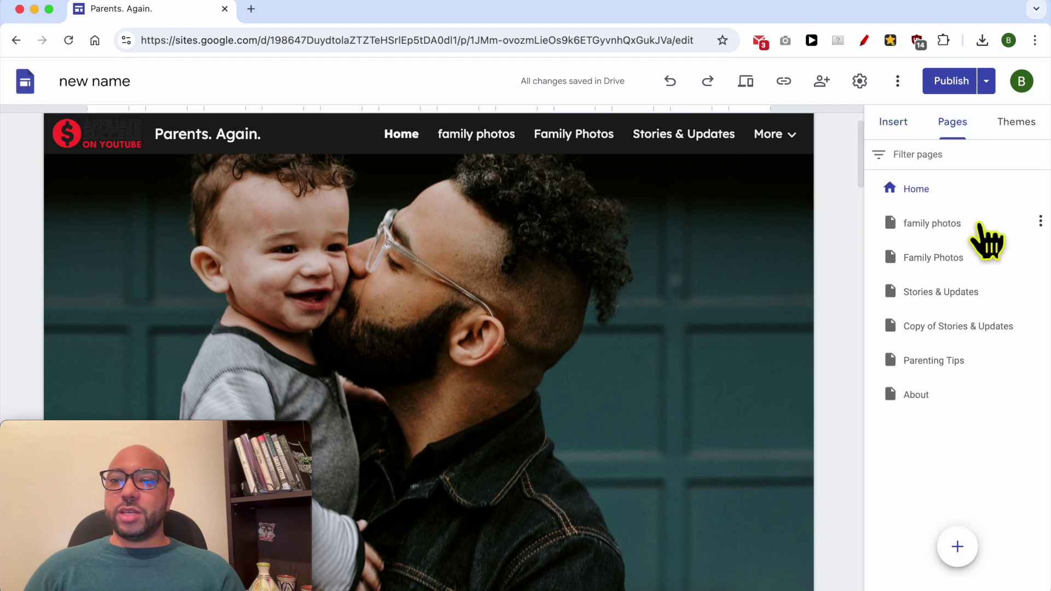
pyautogui.click(960, 547)
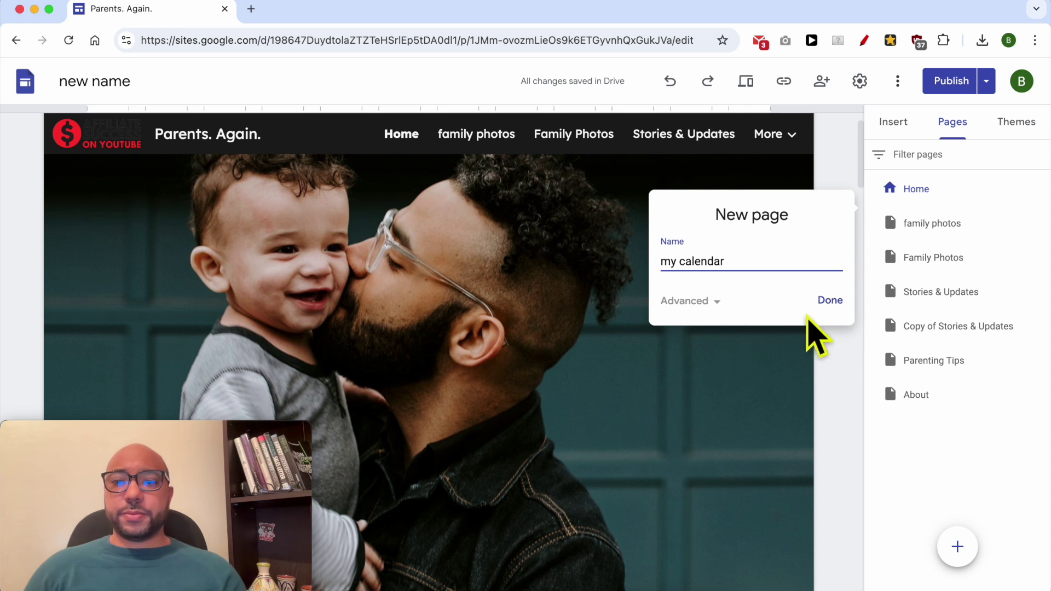
pyautogui.click(830, 301)
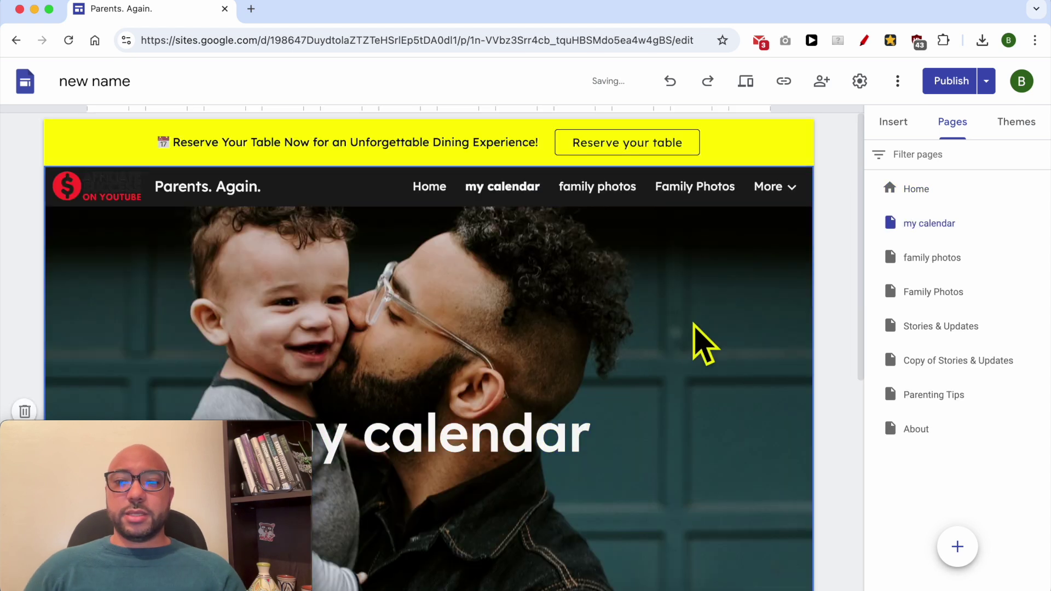
pyautogui.scroll(-5, 698, 340)
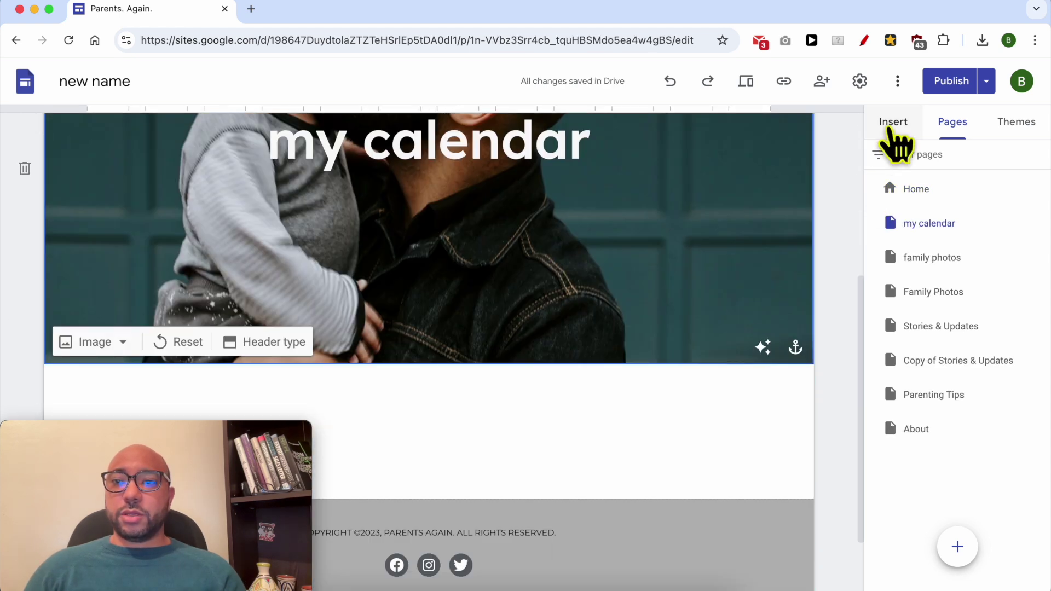
# Embed your own Google Calendar (Nov 2024 – Nov 2025 events) on the my calendar page.
pyautogui.click(889, 128)
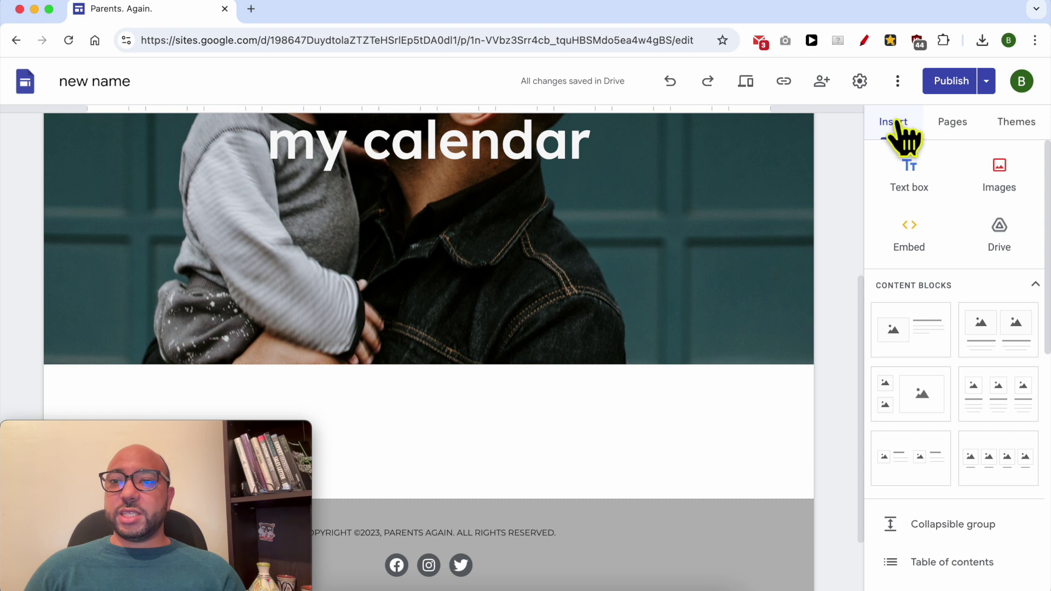
pyautogui.scroll(-7, 986, 438)
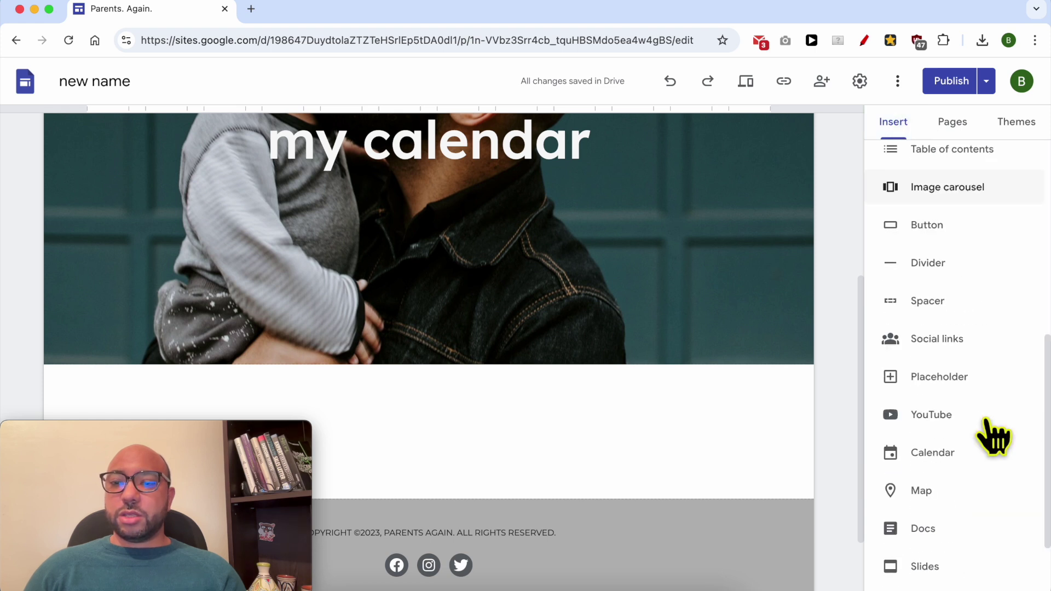
pyautogui.scroll(-2, 993, 439)
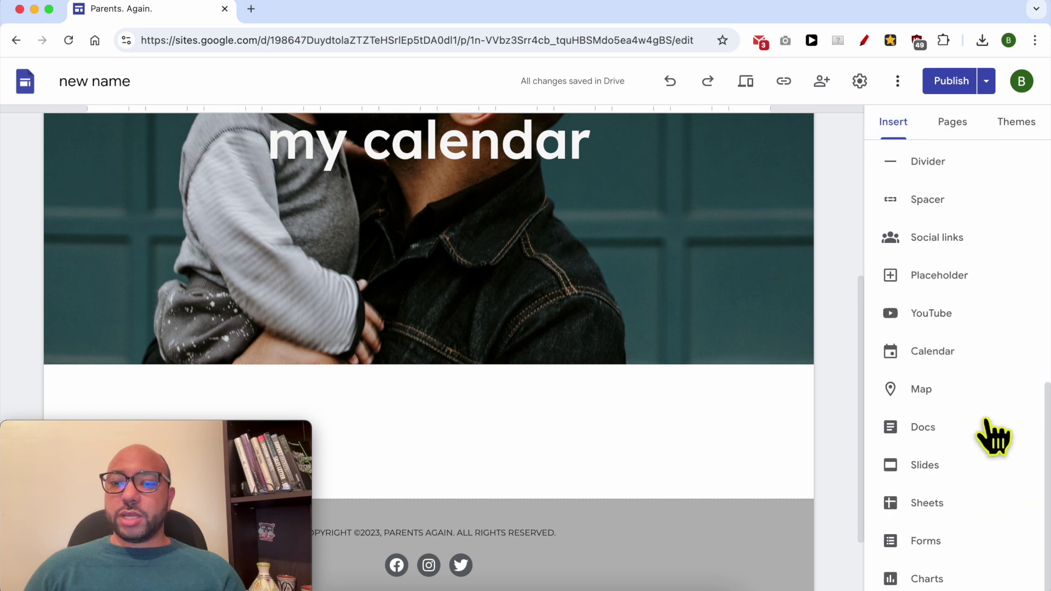
pyautogui.click(939, 356)
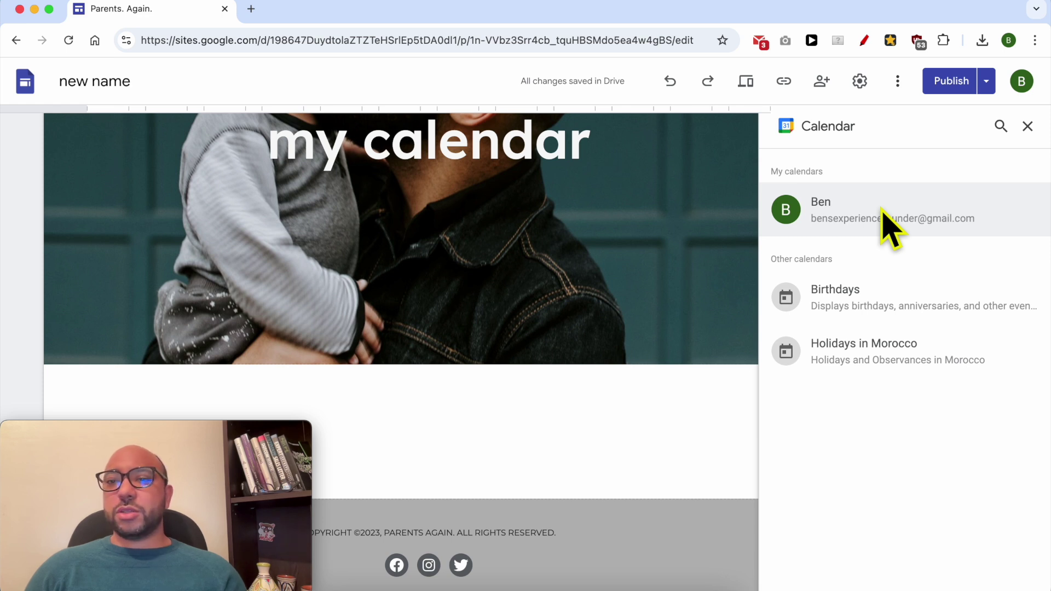
pyautogui.click(892, 225)
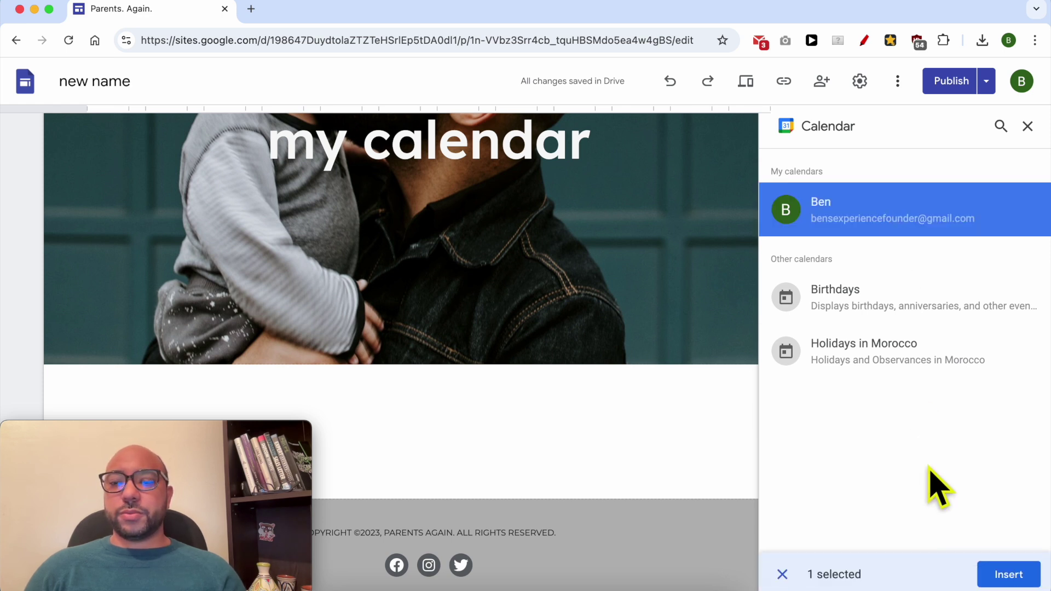
pyautogui.click(1010, 576)
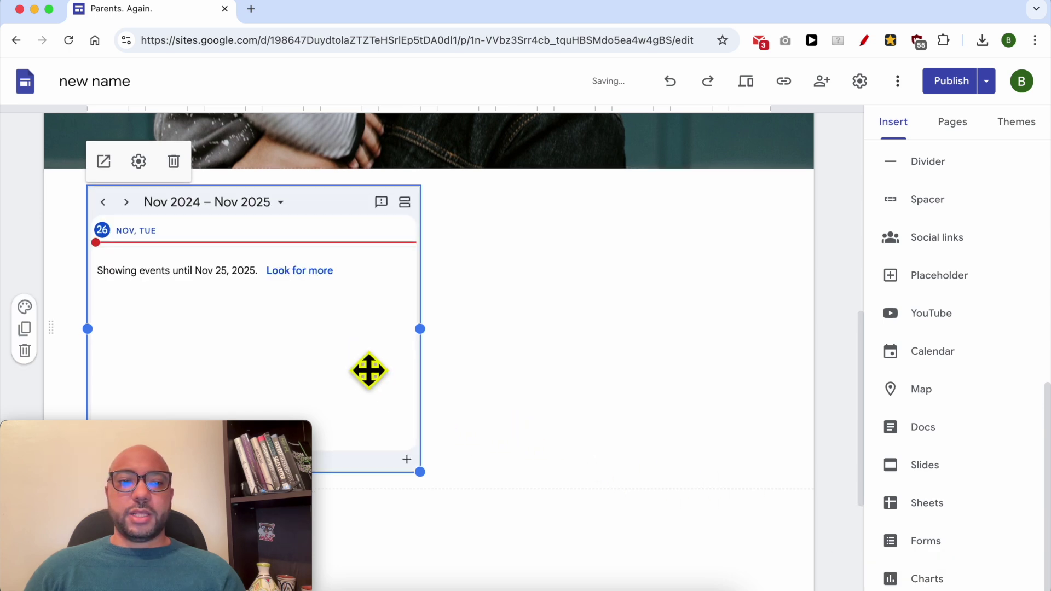
# Enlarge the calendar embed so it is wider and taller on the page.
pyautogui.moveTo(418, 473); pyautogui.dragTo(778, 572)
pyautogui.scroll(-3, 766, 482)
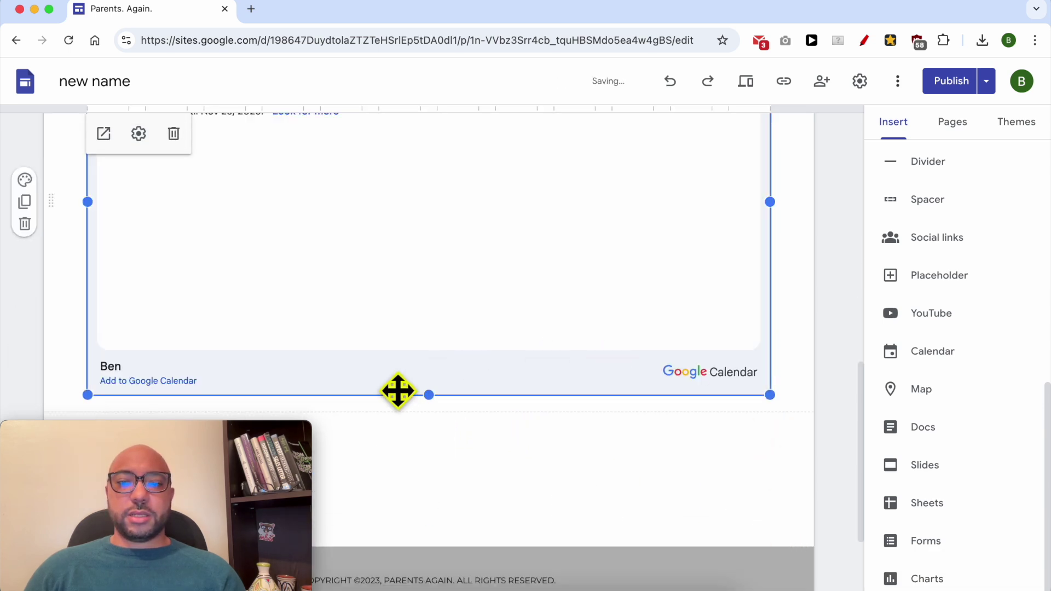
pyautogui.moveTo(429, 394)
pyautogui.mouseDown()
pyautogui.moveTo(427, 542)
pyautogui.moveTo(432, 380)
pyautogui.mouseUp()
pyautogui.scroll(6, 433, 380)
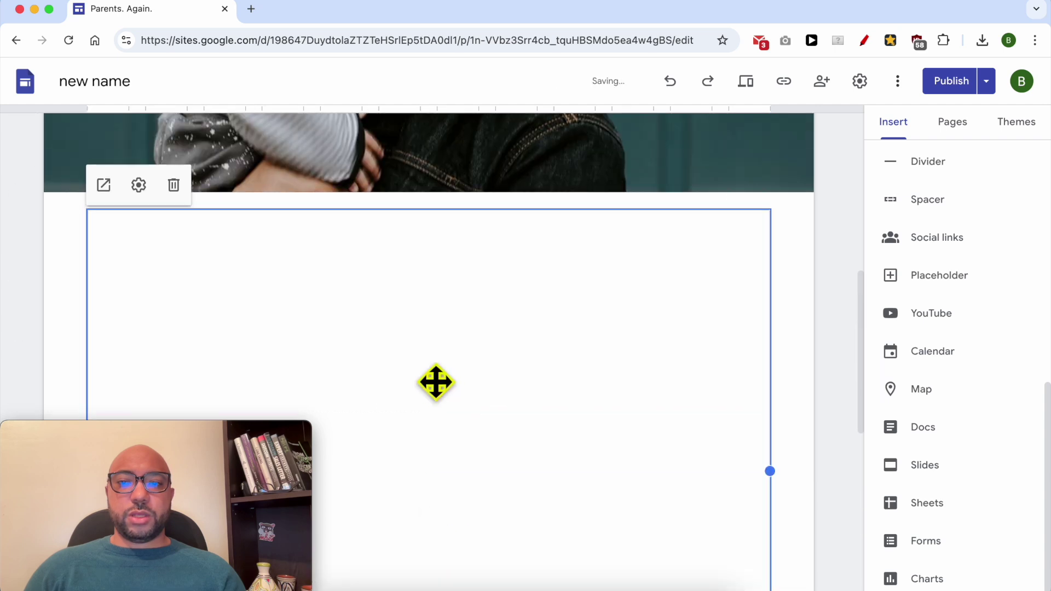
# Publish the site and view the live version in a new tab.
pyautogui.click(953, 82)
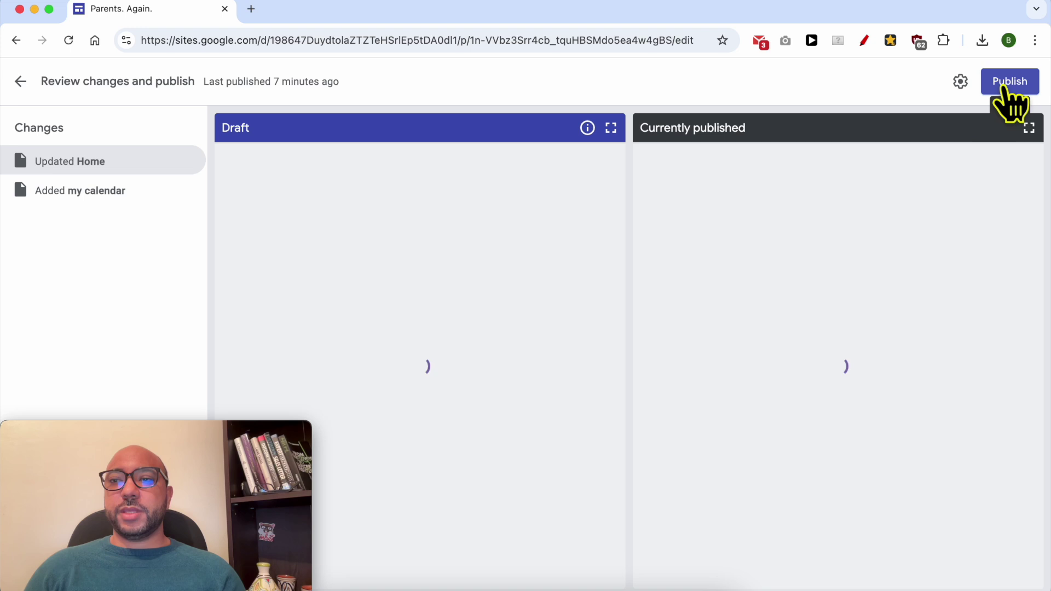
pyautogui.click(1008, 83)
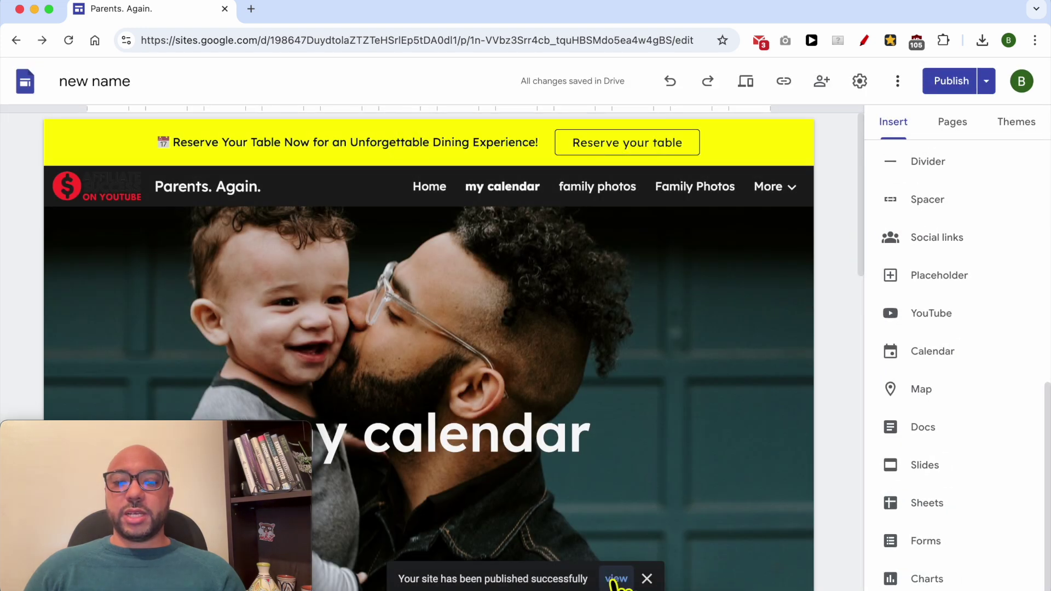
pyautogui.click(616, 580)
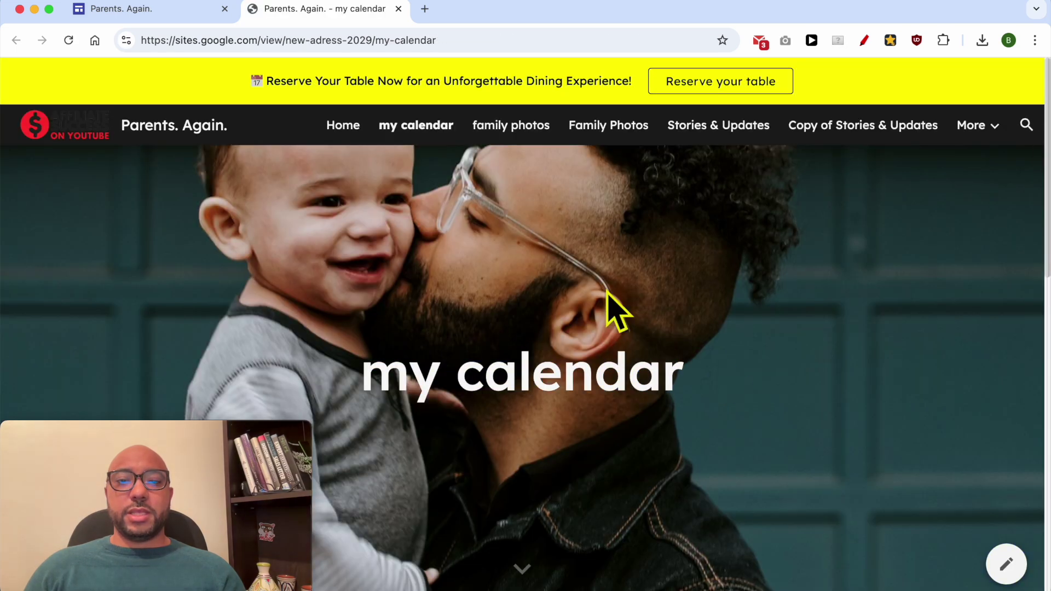
# Switch the live page's embedded calendar to month view.
pyautogui.scroll(-8, 619, 397)
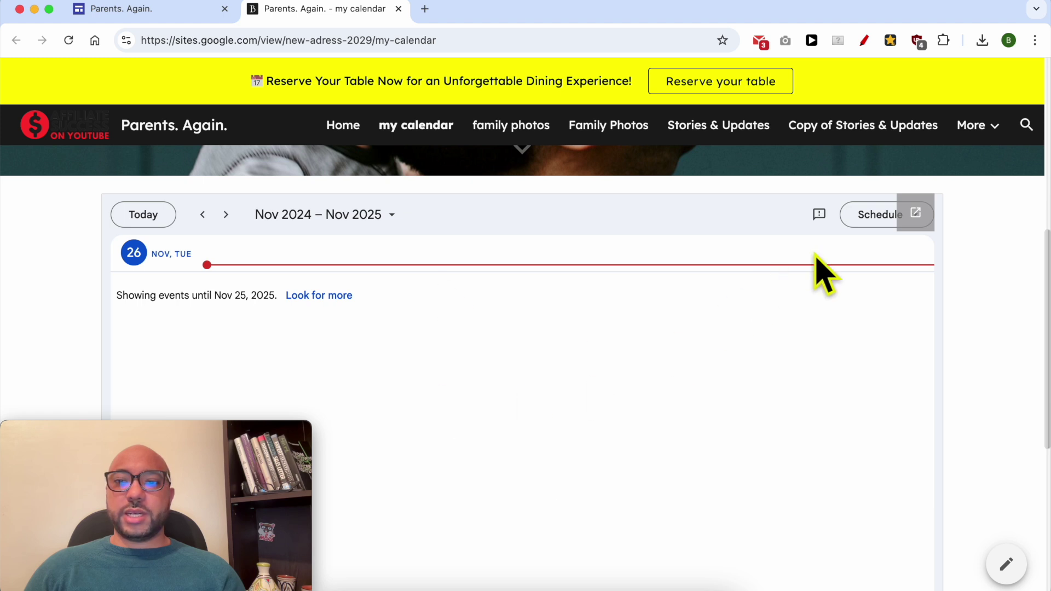
pyautogui.click(866, 219)
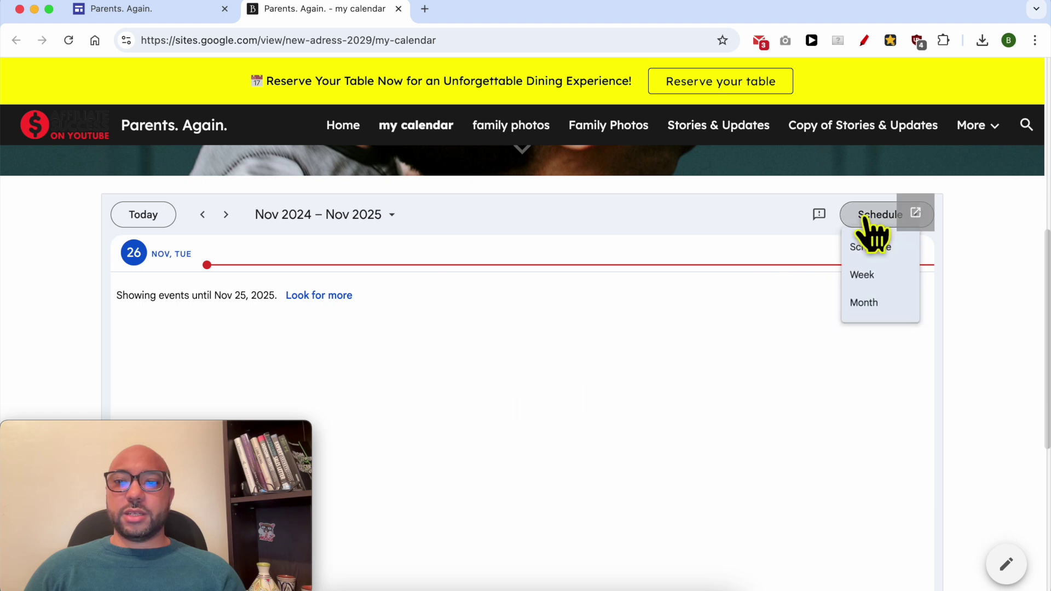
pyautogui.click(864, 307)
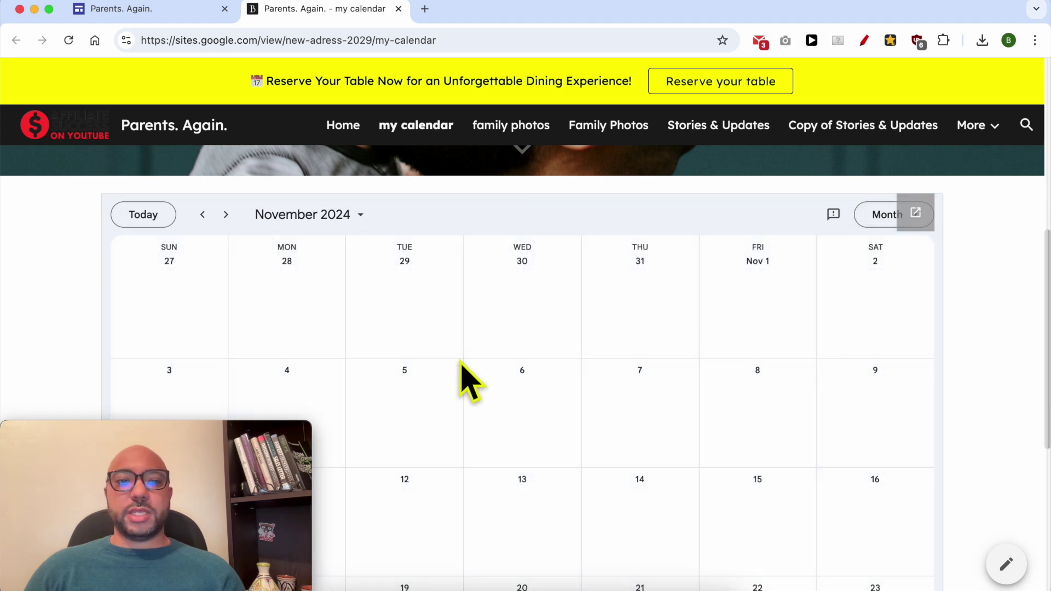
pyautogui.scroll(-7, 463, 366)
pyautogui.scroll(8, 463, 366)
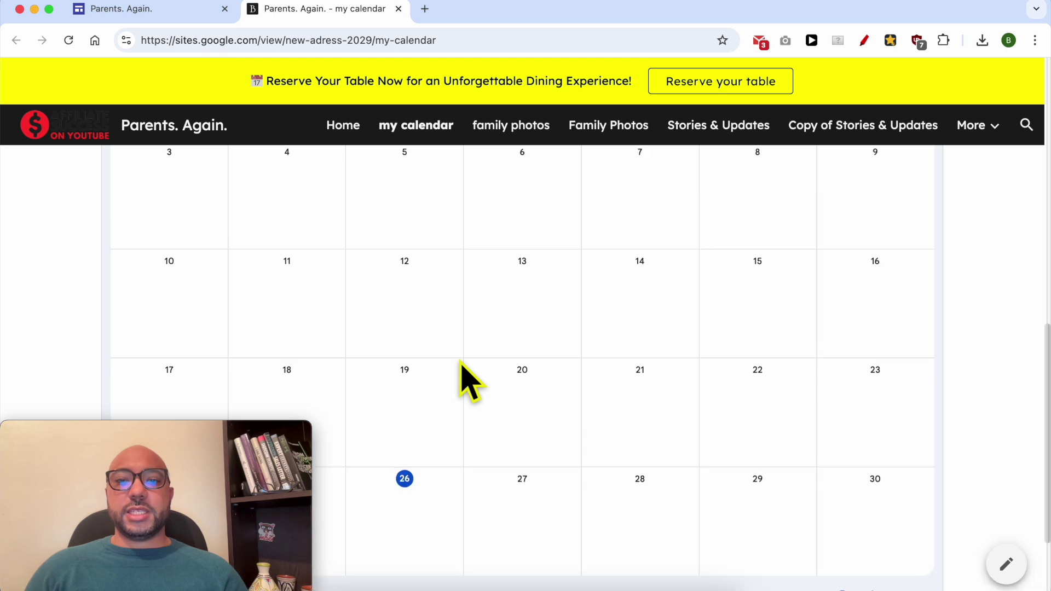
pyautogui.scroll(5, 461, 362)
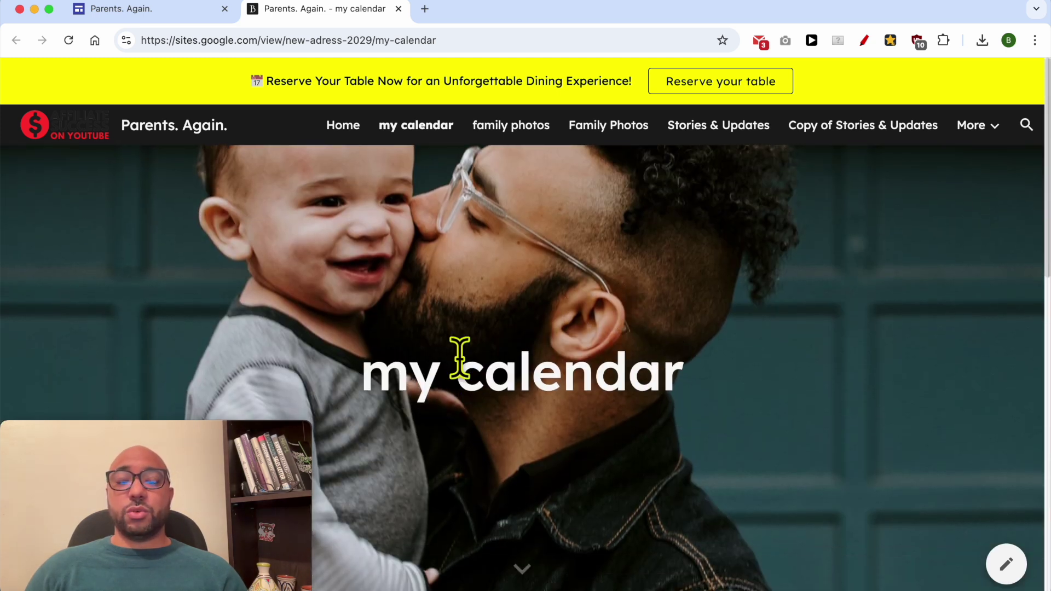
# Load Google Calendar at calendar.google.com in the current tab.
pyautogui.click(211, 41)
pyautogui.write('cal')
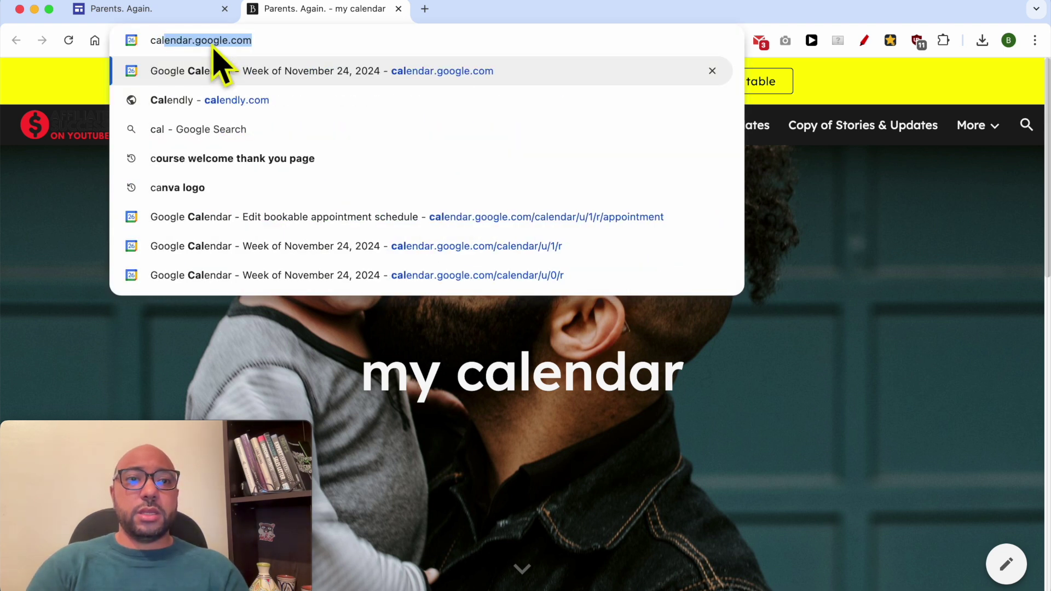
pyautogui.press('Return')
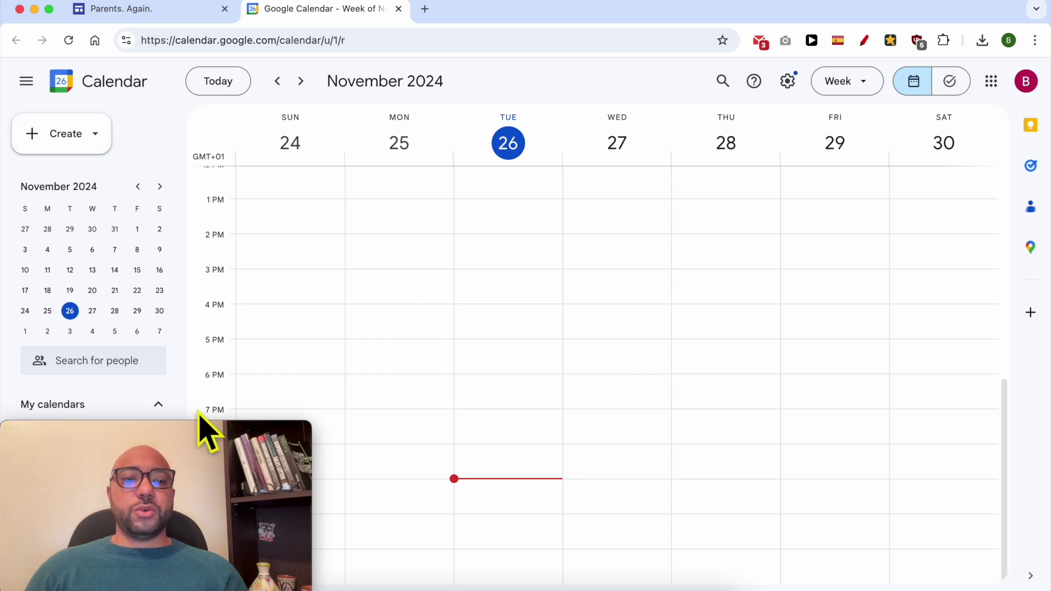
pyautogui.moveTo(216, 449)
pyautogui.moveTo(216, 449); pyautogui.dragTo(955, 445)
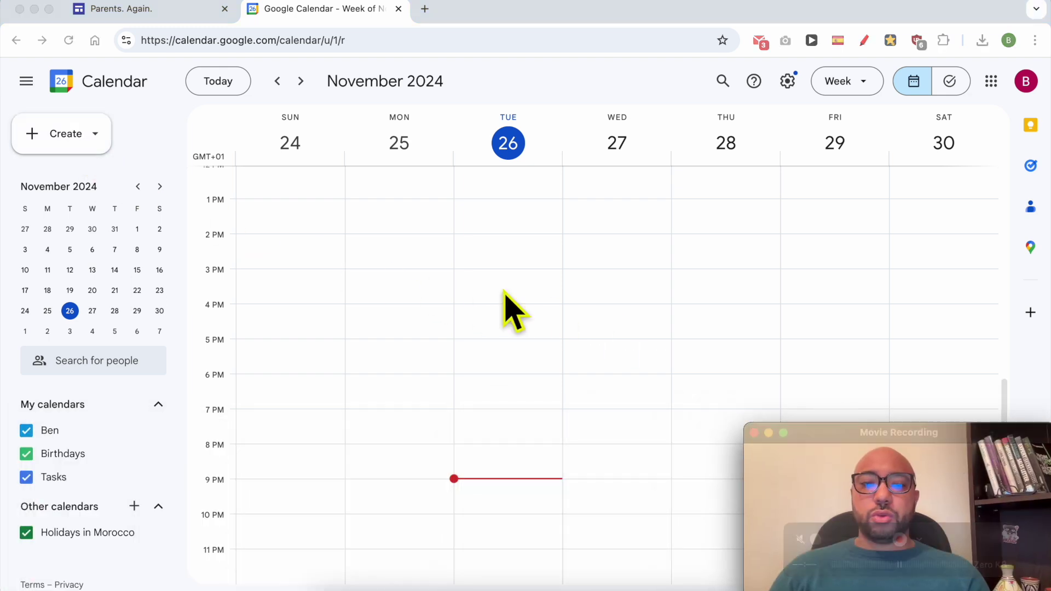
# Start a new appointment schedule from the Create menu.
pyautogui.click(63, 144)
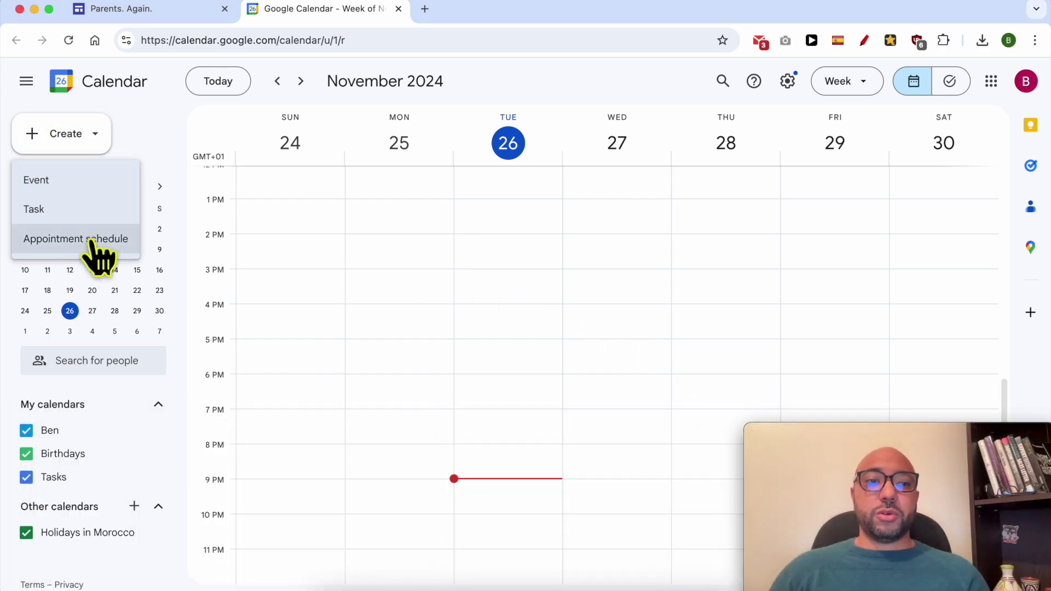
pyautogui.click(70, 143)
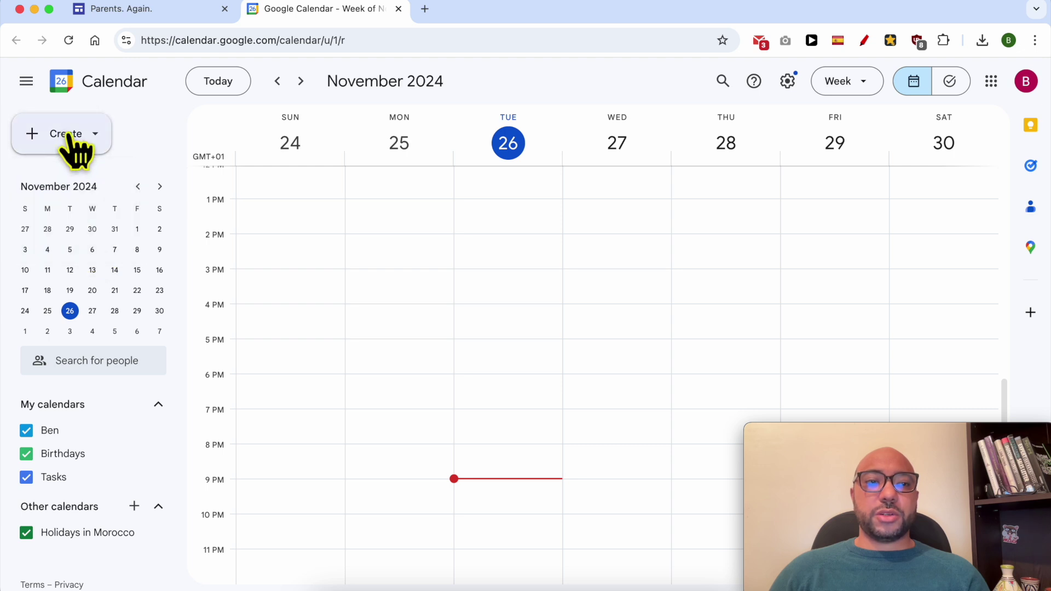
pyautogui.click(70, 141)
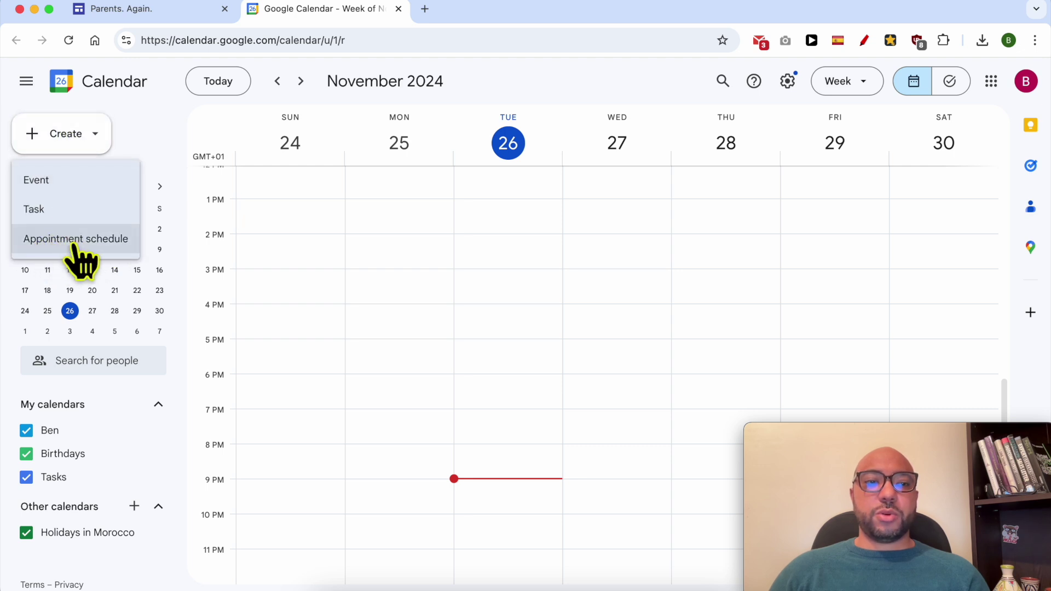
pyautogui.click(90, 241)
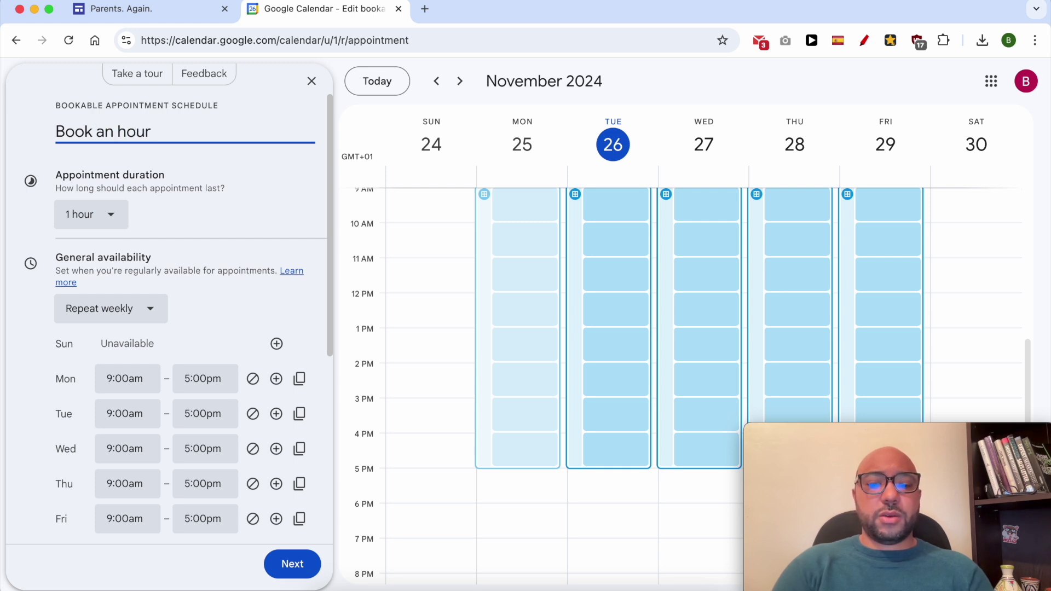
# Keep 'Book an hour with me' at 1-hour slots, Monday–Friday 9:00am–5:00pm.
pyautogui.rightClick(155, 131)
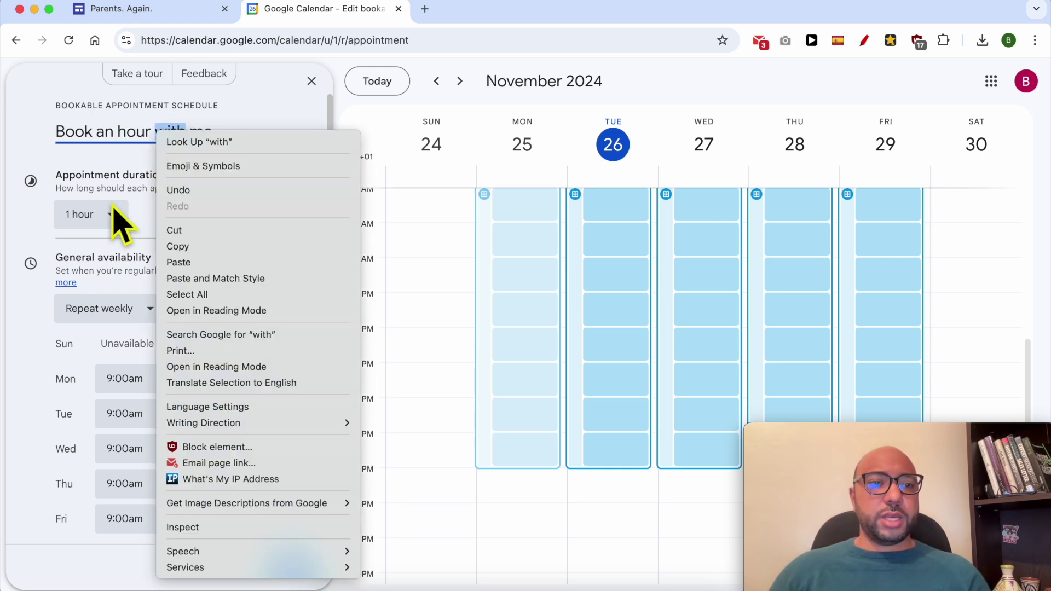
pyautogui.click(116, 222)
pyautogui.click(111, 219)
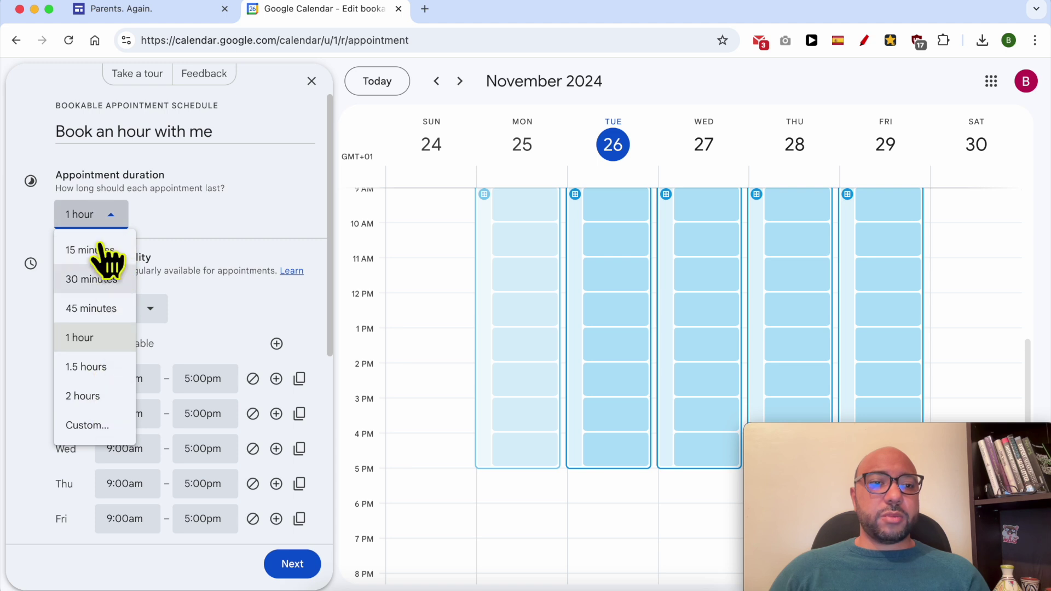
pyautogui.click(174, 230)
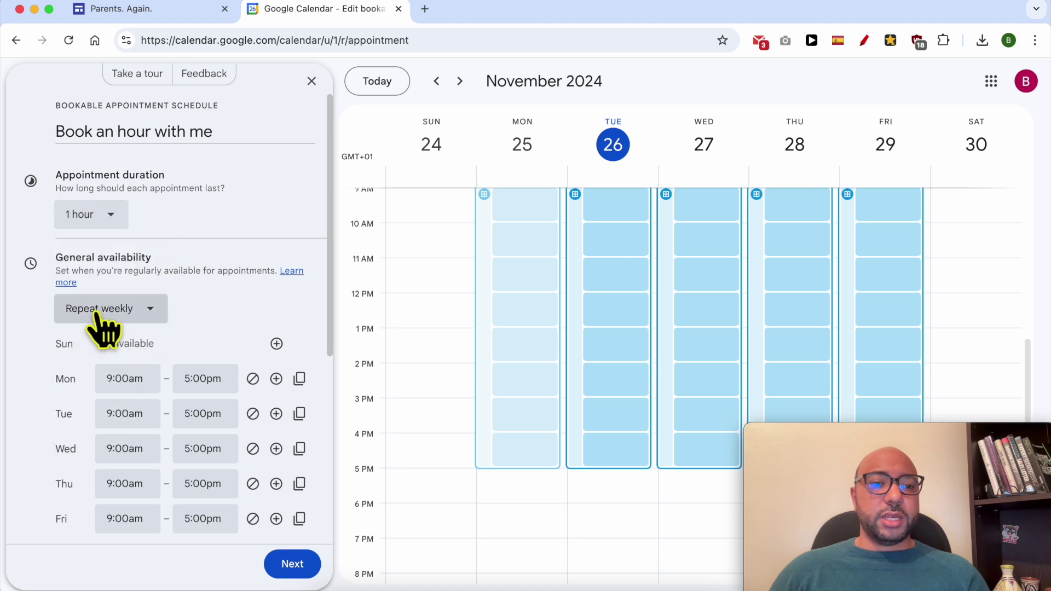
pyautogui.scroll(-3, 94, 285)
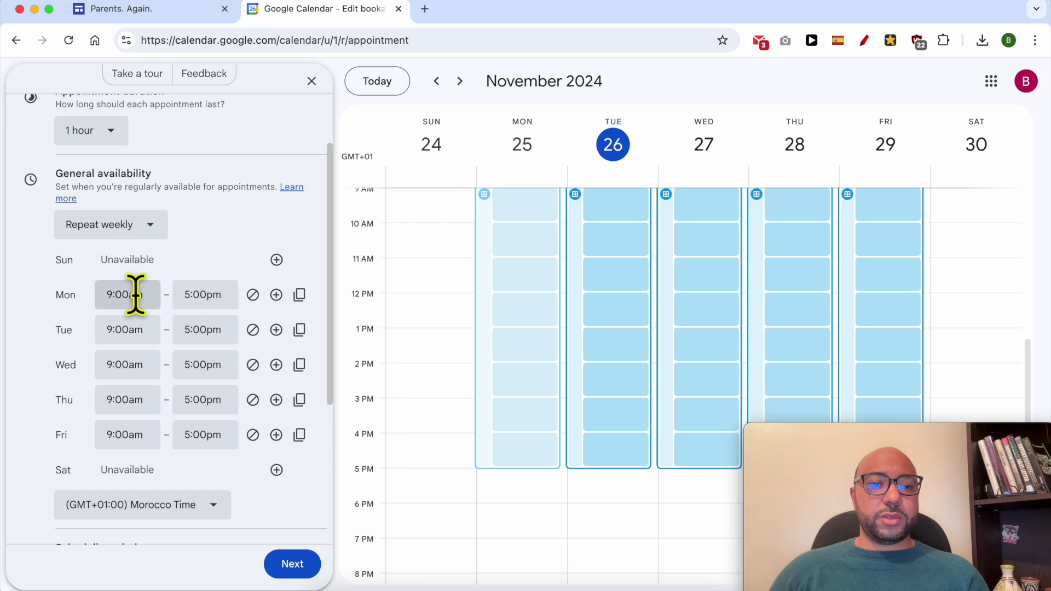
pyautogui.scroll(-5, 203, 339)
pyautogui.scroll(-3, 198, 377)
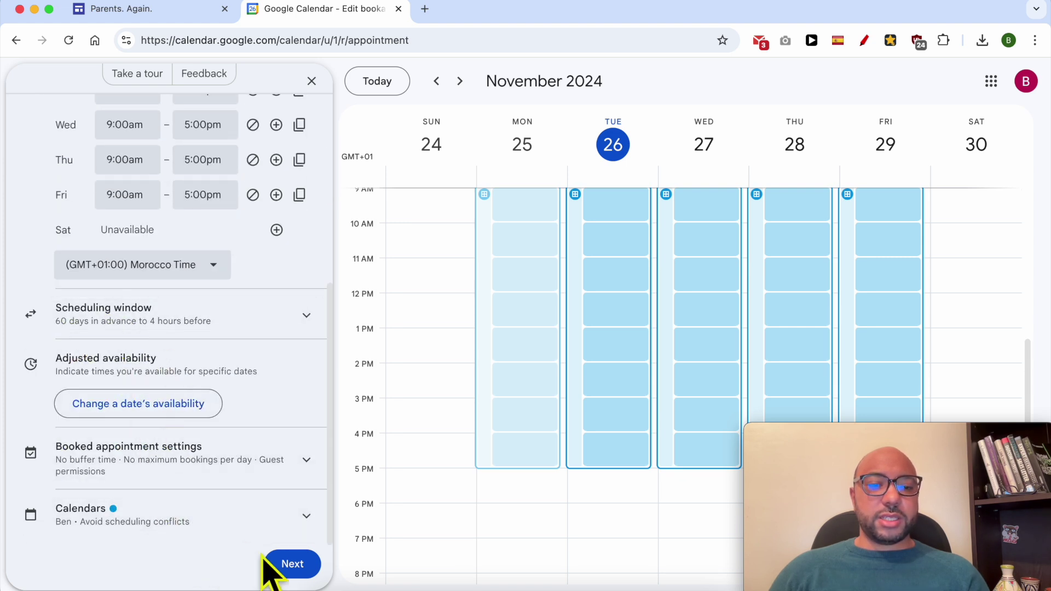
# Review location, photo and name, and the first name, last name, email booking form, then save.
pyautogui.click(293, 567)
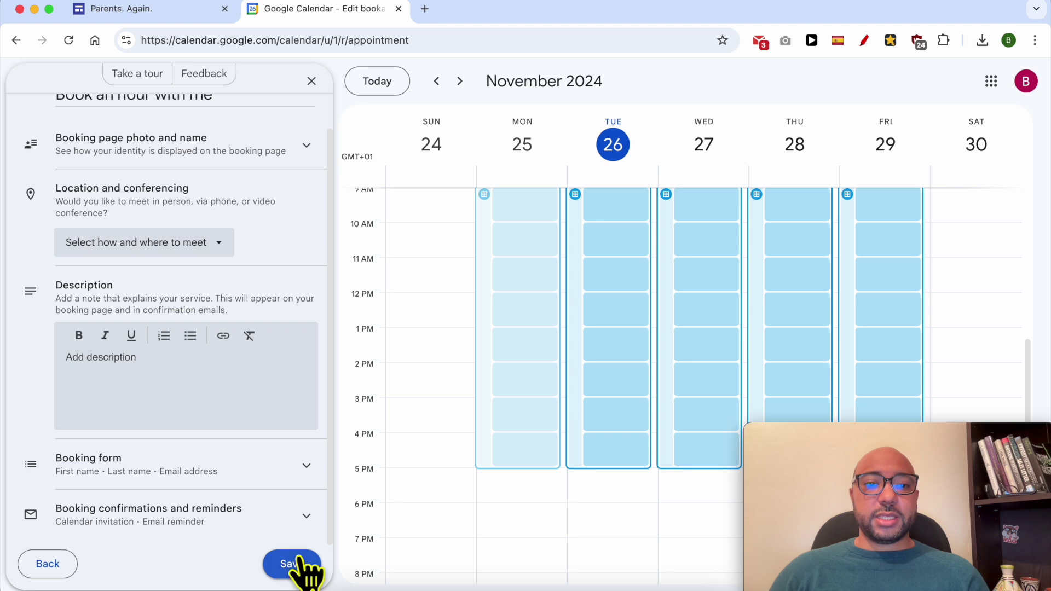
pyautogui.scroll(1, 150, 268)
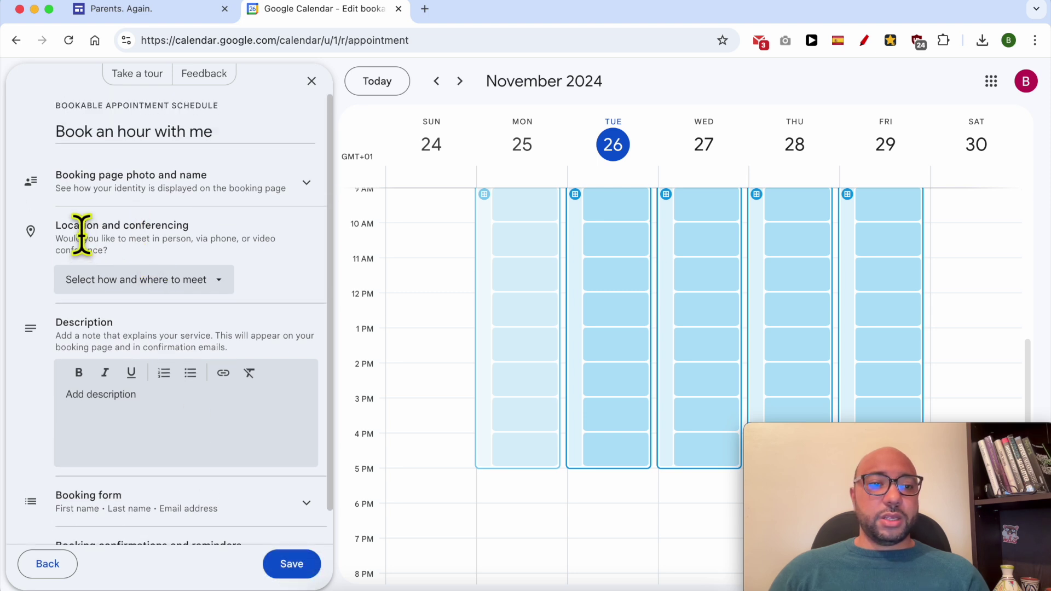
pyautogui.click(118, 289)
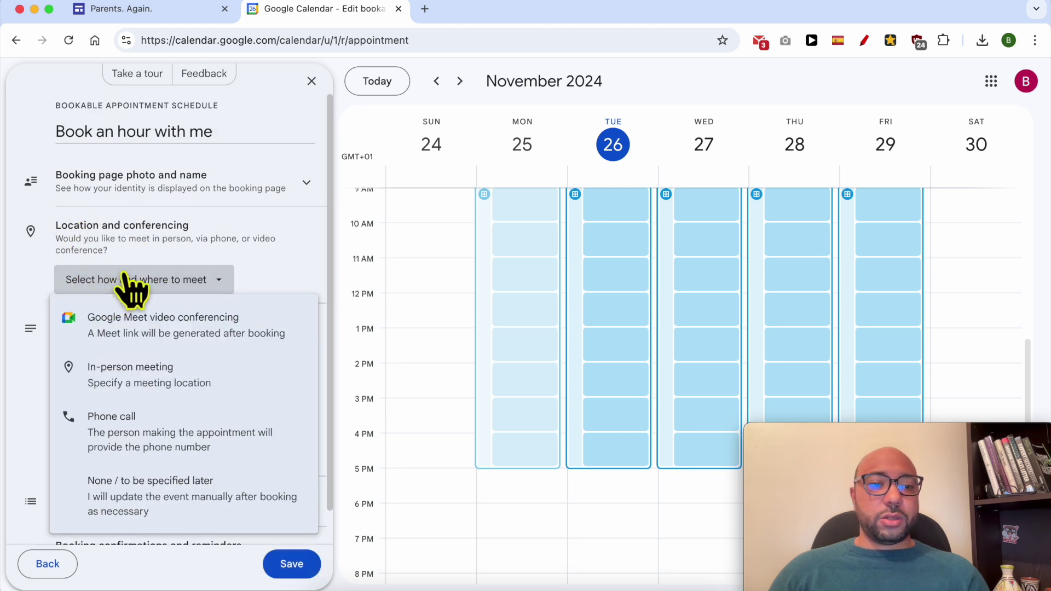
pyautogui.click(157, 239)
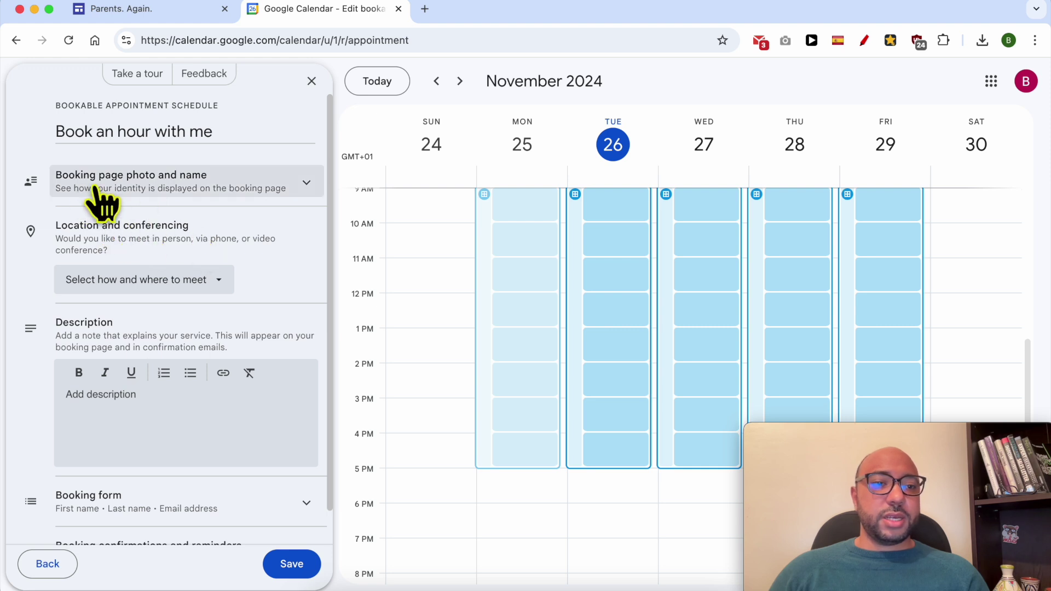
pyautogui.click(217, 186)
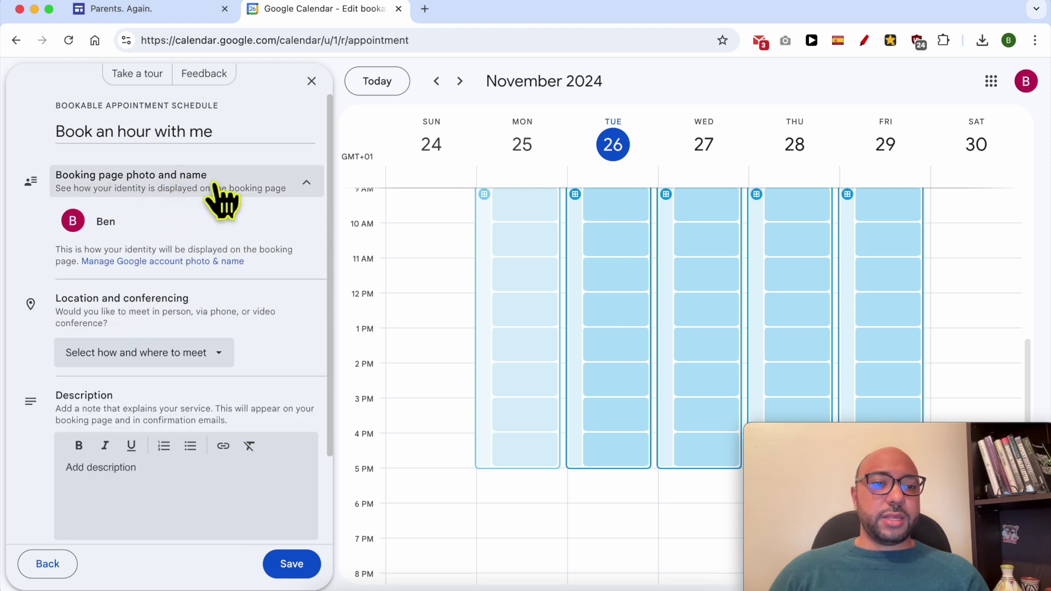
pyautogui.scroll(-3, 204, 364)
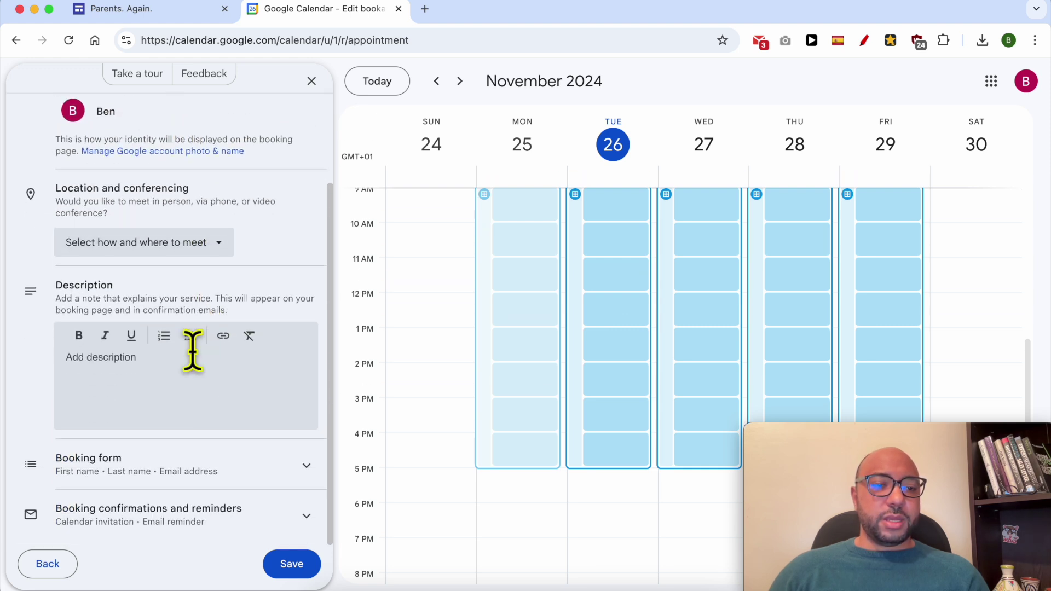
pyautogui.click(141, 365)
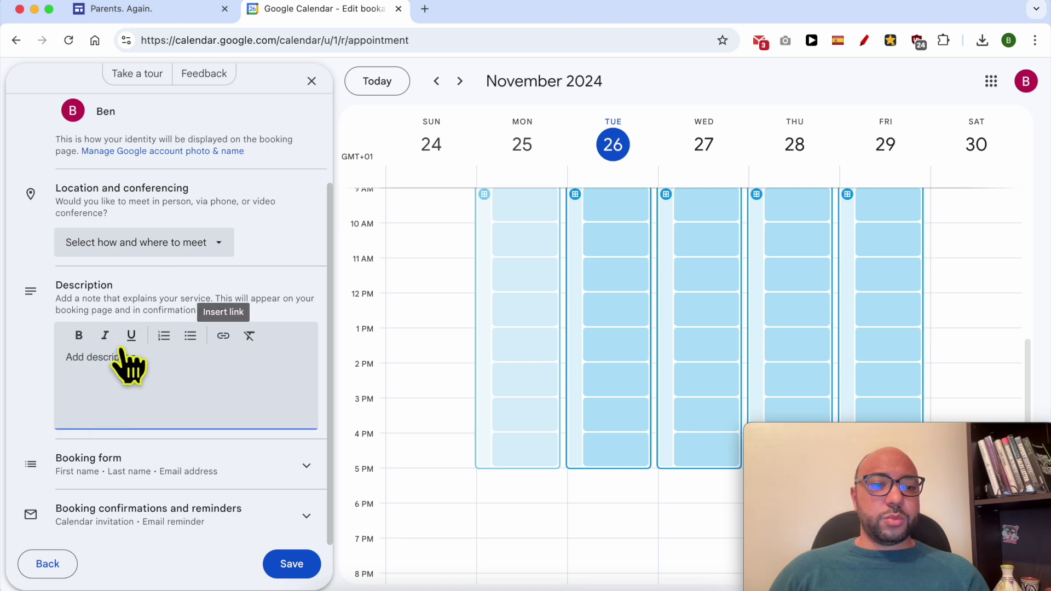
pyautogui.click(207, 468)
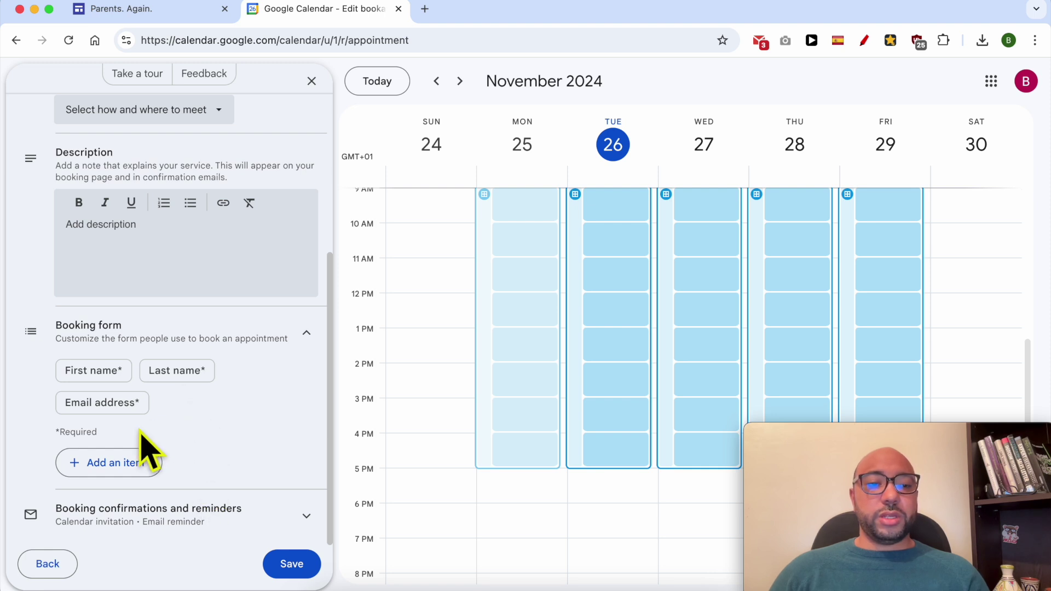
pyautogui.click(292, 564)
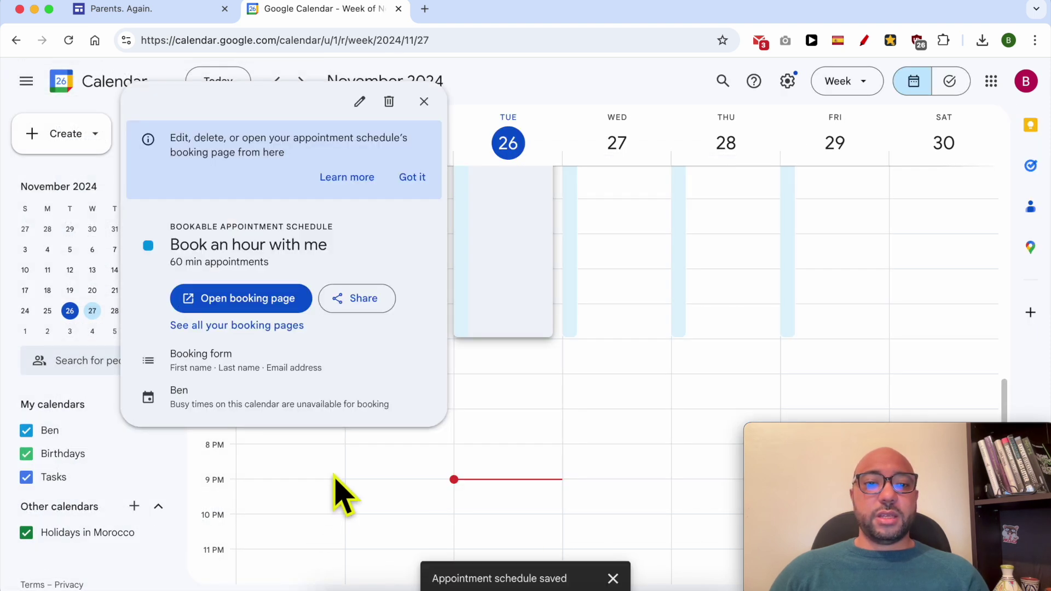
# Copy the inline booking page code from the Website embed share options.
pyautogui.click(366, 305)
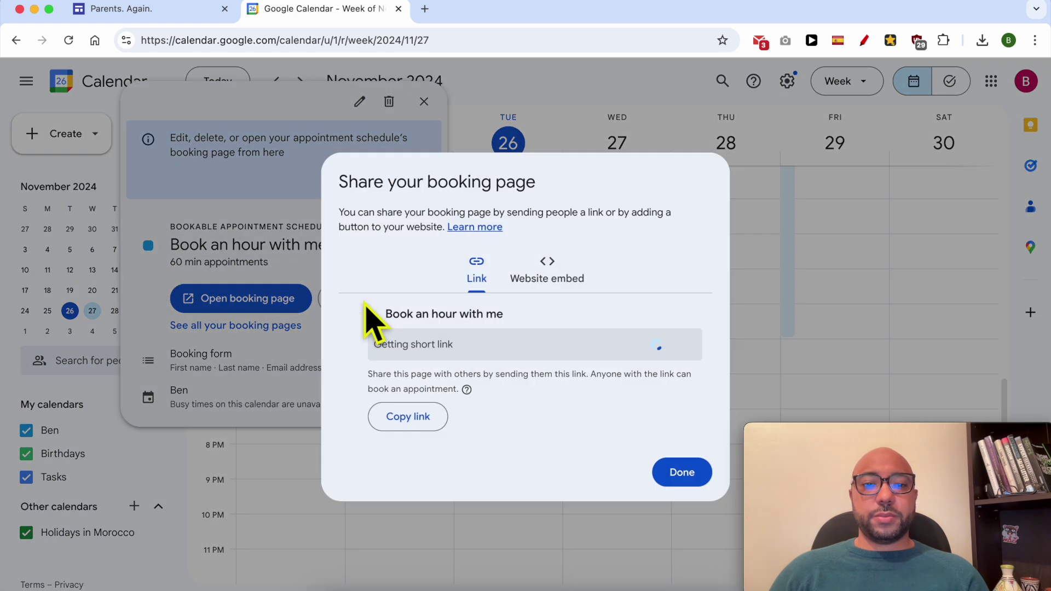
pyautogui.click(565, 275)
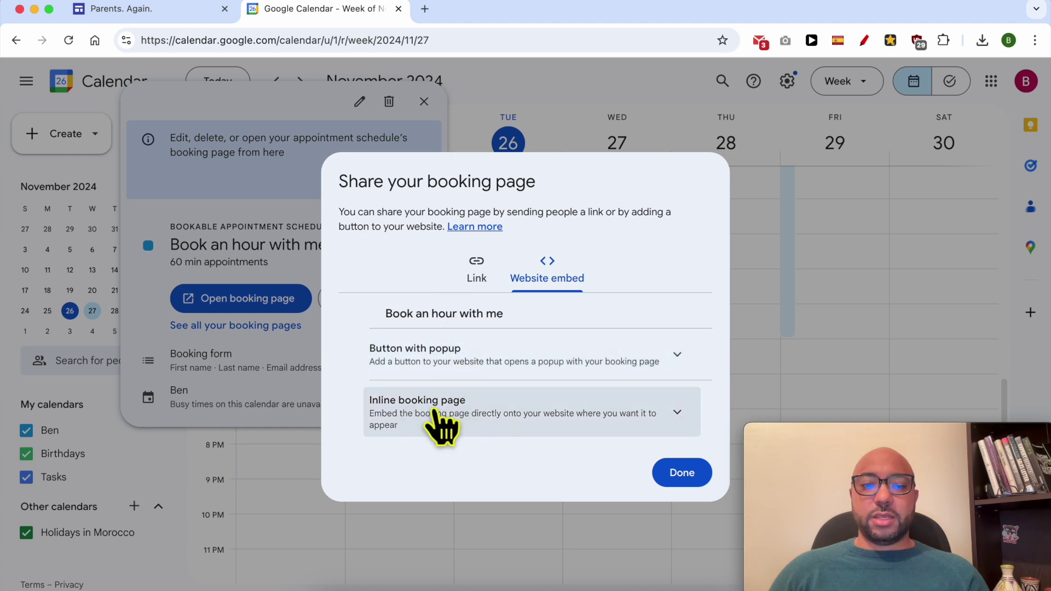
pyautogui.click(459, 423)
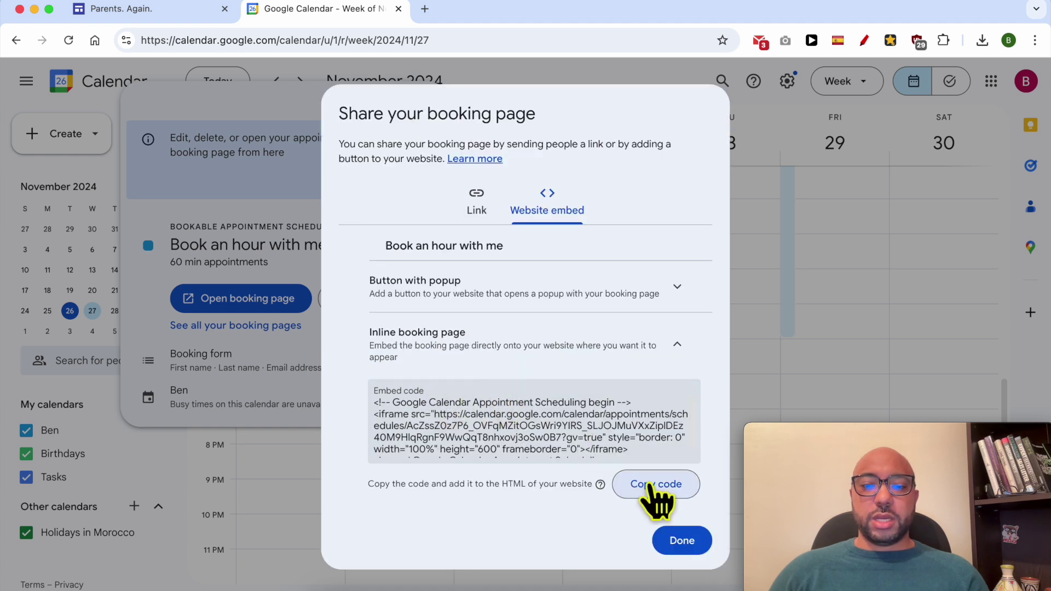
pyautogui.click(657, 485)
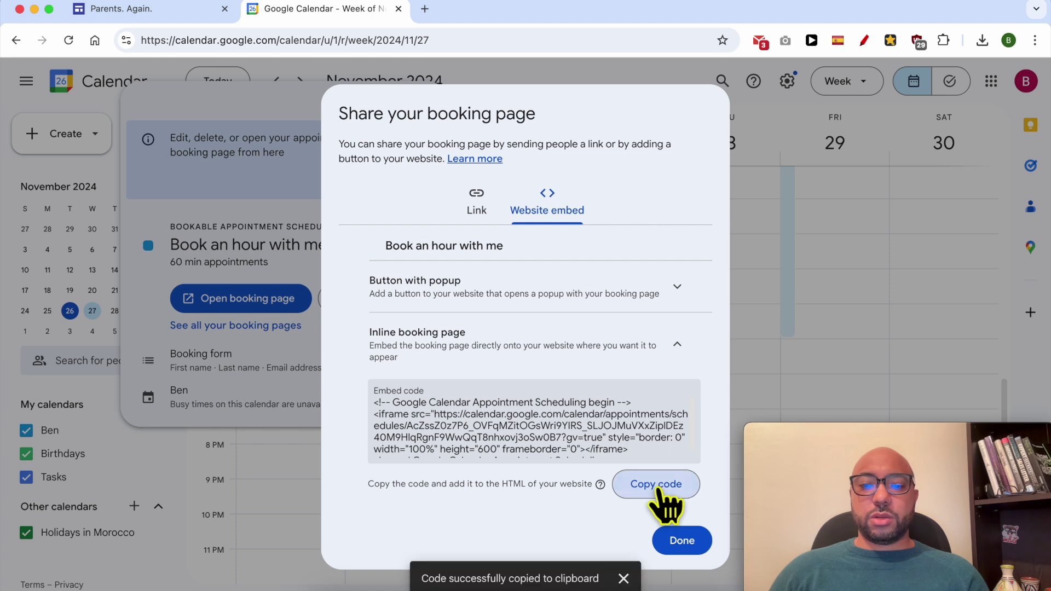
pyautogui.click(184, 14)
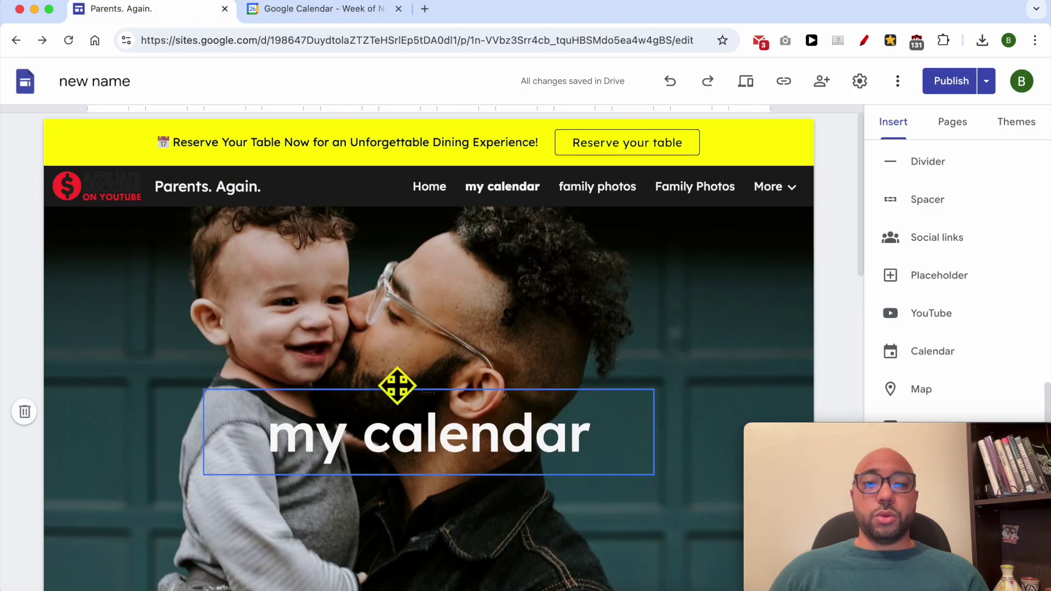
# Add a page titled 'book an appointment with me', correcting the typo in its name.
pyautogui.click(953, 122)
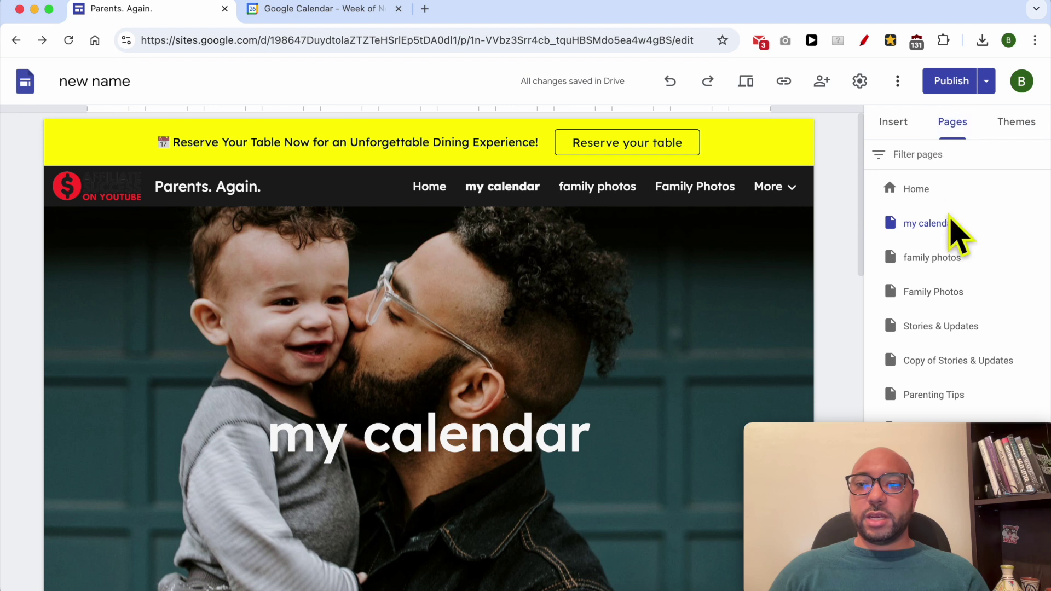
pyautogui.moveTo(967, 434); pyautogui.dragTo(630, 435)
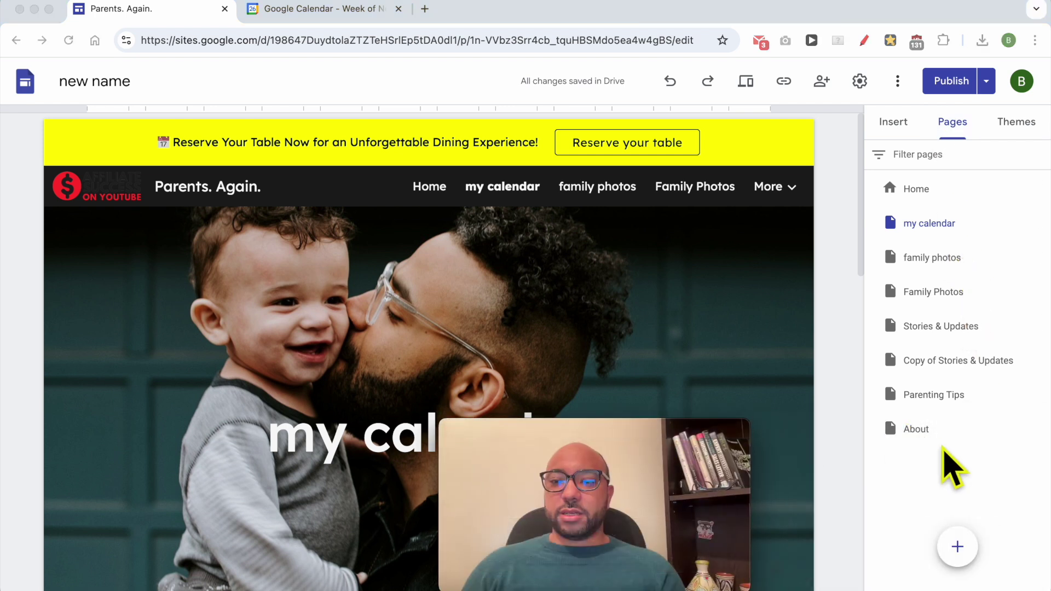
pyautogui.click(958, 546)
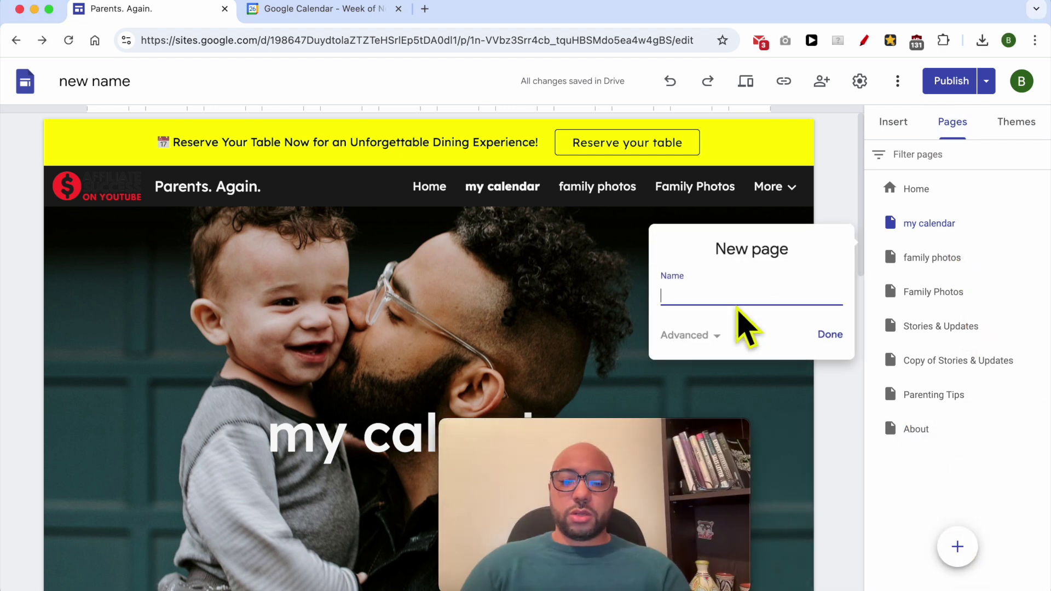
pyautogui.write('book an appointment with me')
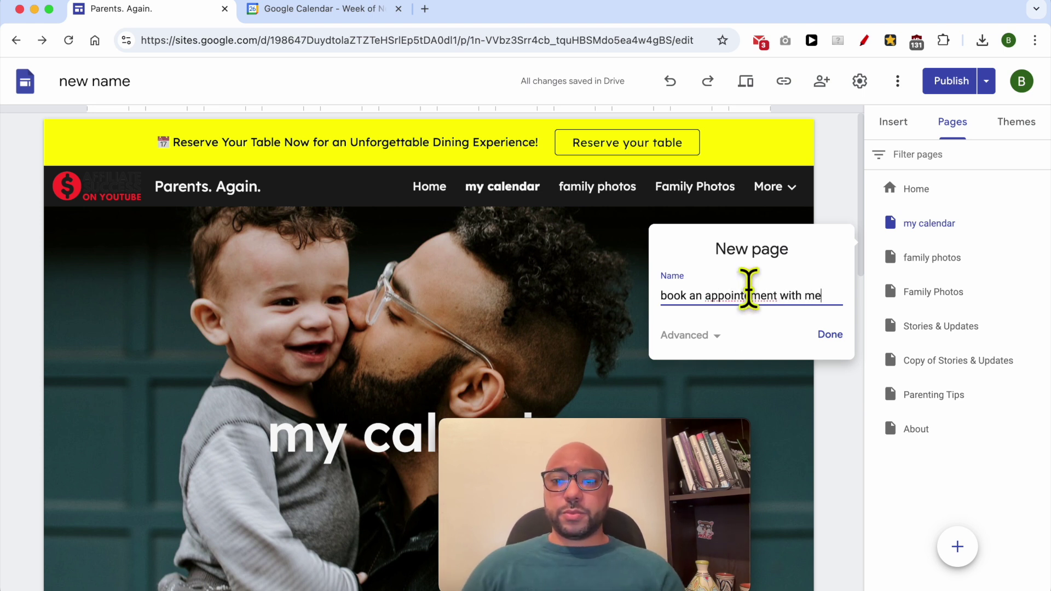
pyautogui.click(750, 296)
pyautogui.press('BackSpace')
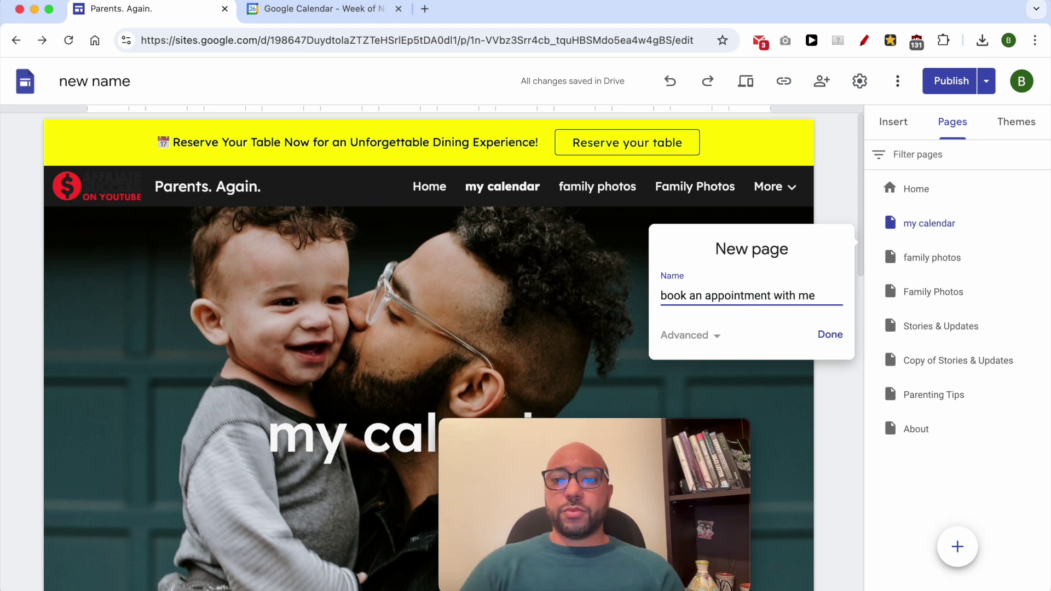
pyautogui.click(827, 335)
pyautogui.moveTo(553, 434); pyautogui.dragTo(128, 23)
# Start embedding web content on the new page from the Insert sidebar's Embed option.
pyautogui.scroll(-7, 651, 328)
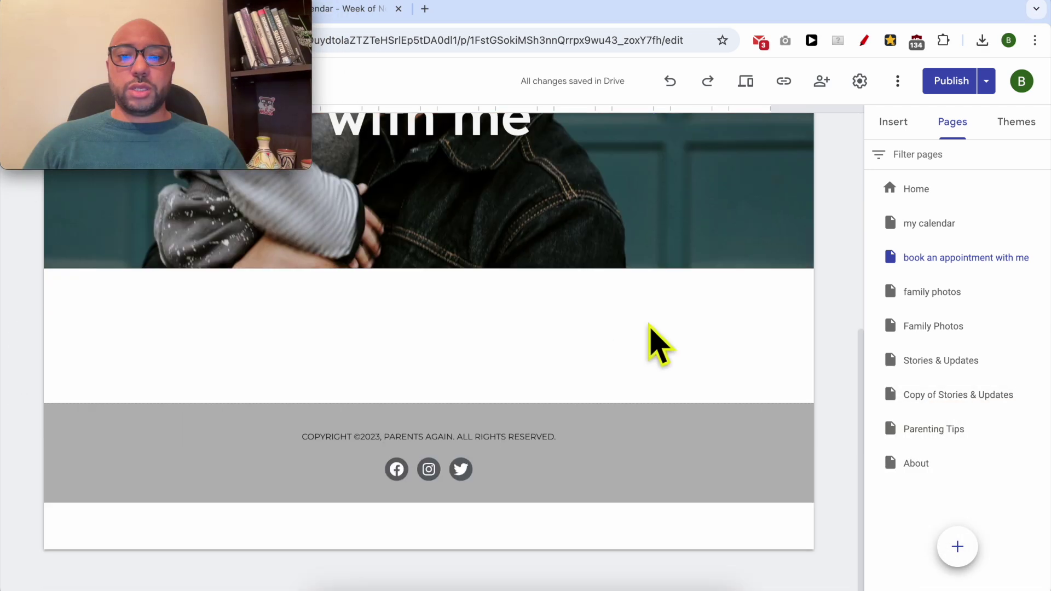
pyautogui.click(895, 125)
pyautogui.scroll(10, 968, 328)
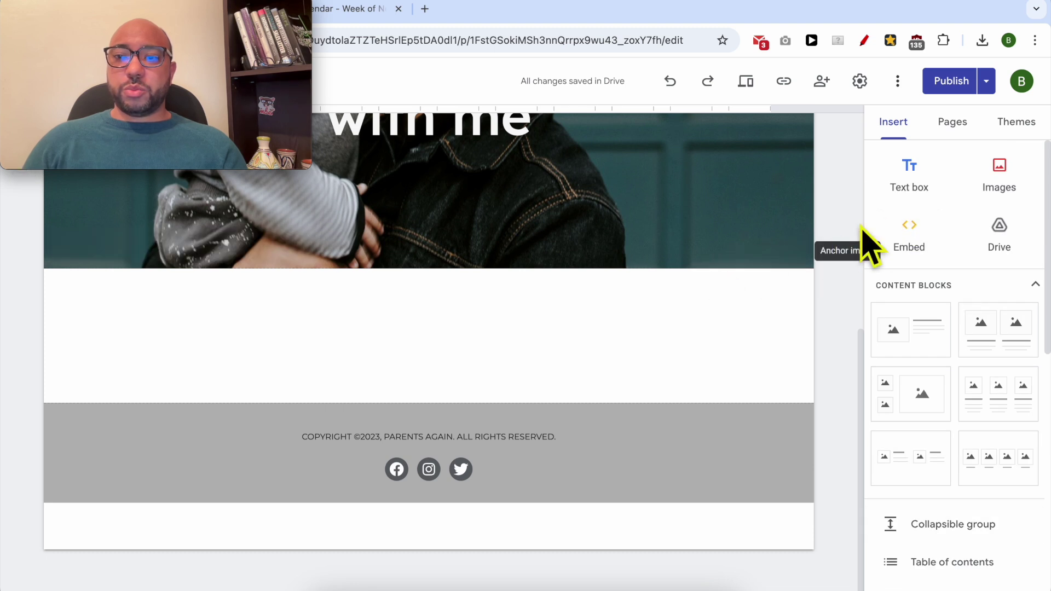
pyautogui.click(916, 227)
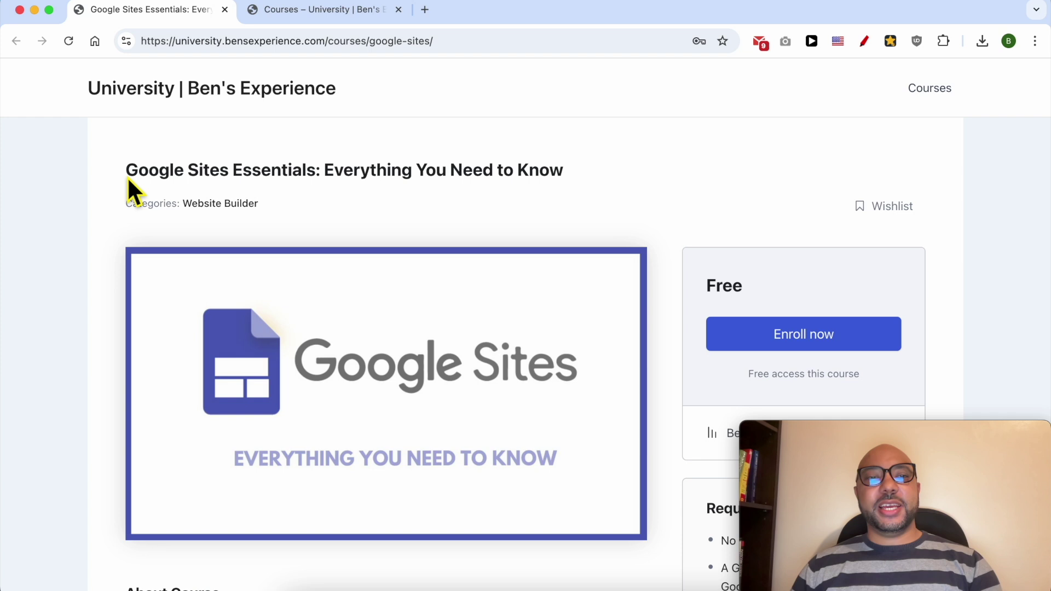
# Expand the Building Content, Enhancing, Publishing and Managing, and Customizing lesson lists.
pyautogui.scroll(-10, 107, 229)
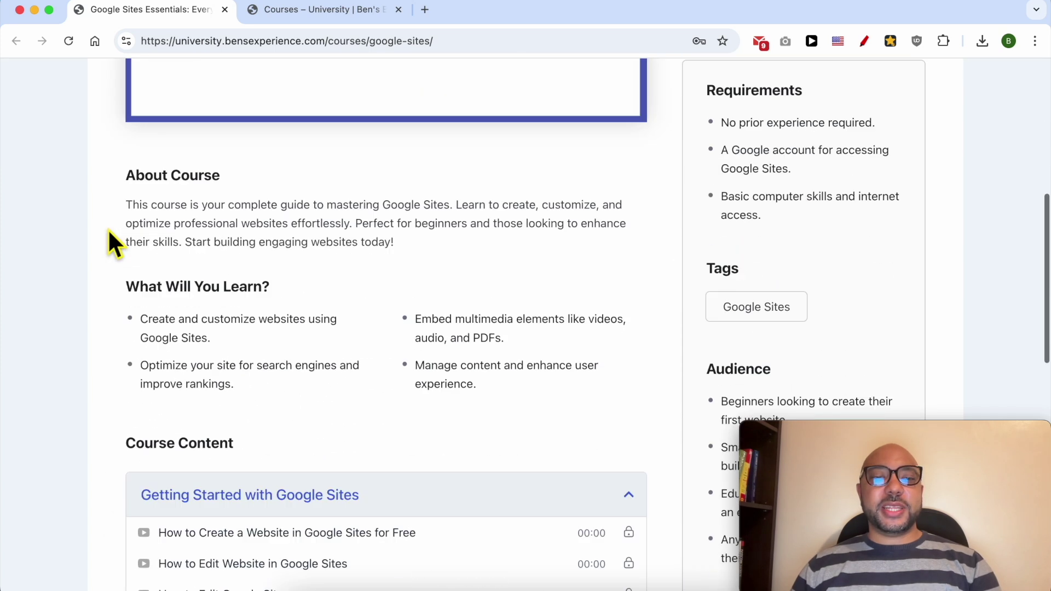
pyautogui.scroll(-3, 107, 229)
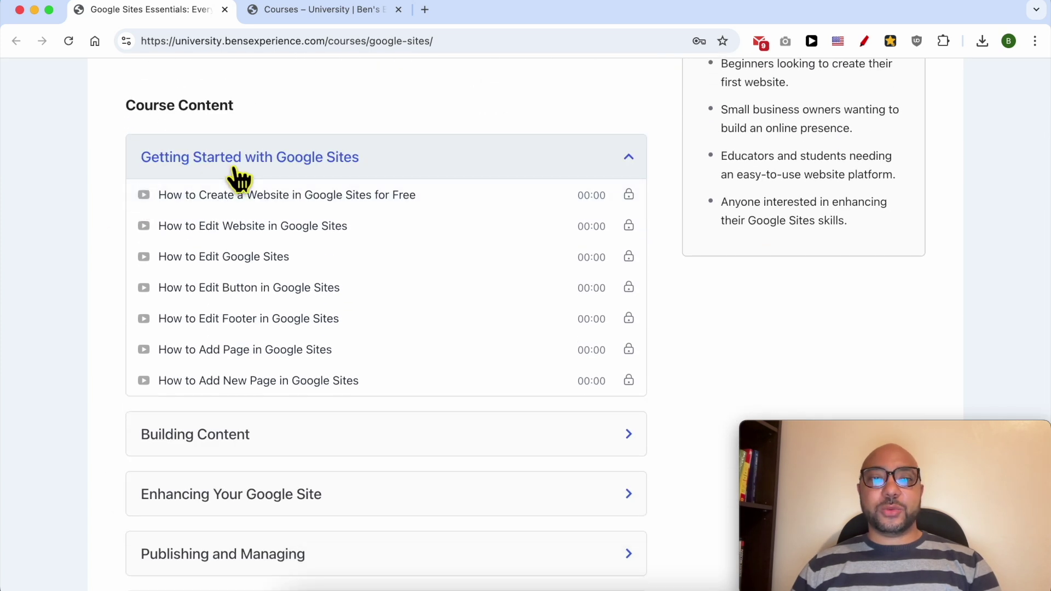
pyautogui.scroll(-3, 236, 208)
pyautogui.click(216, 314)
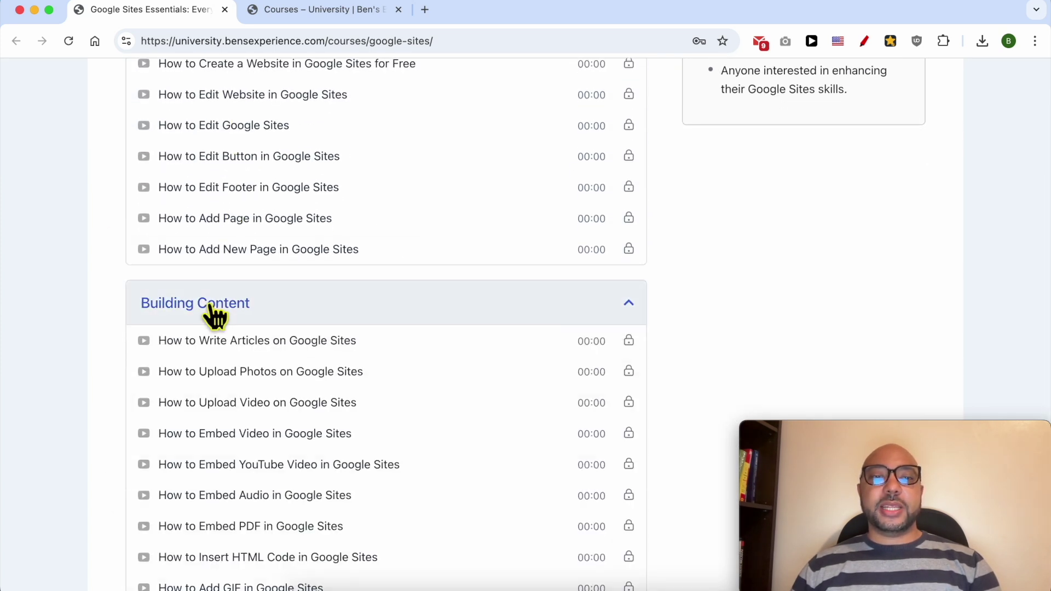
pyautogui.scroll(-3, 229, 322)
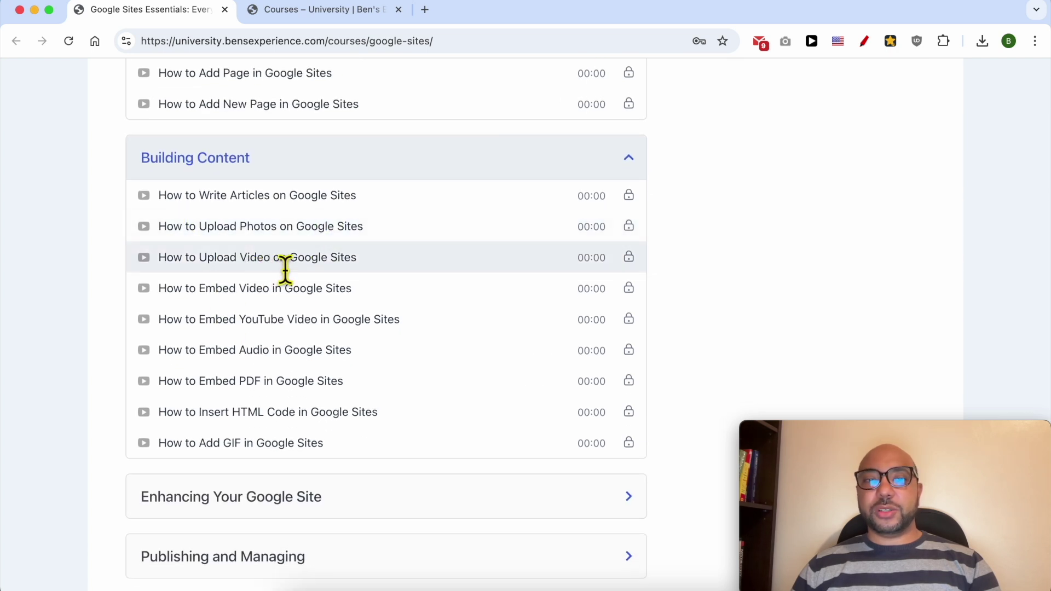
pyautogui.scroll(-4, 282, 262)
pyautogui.click(252, 295)
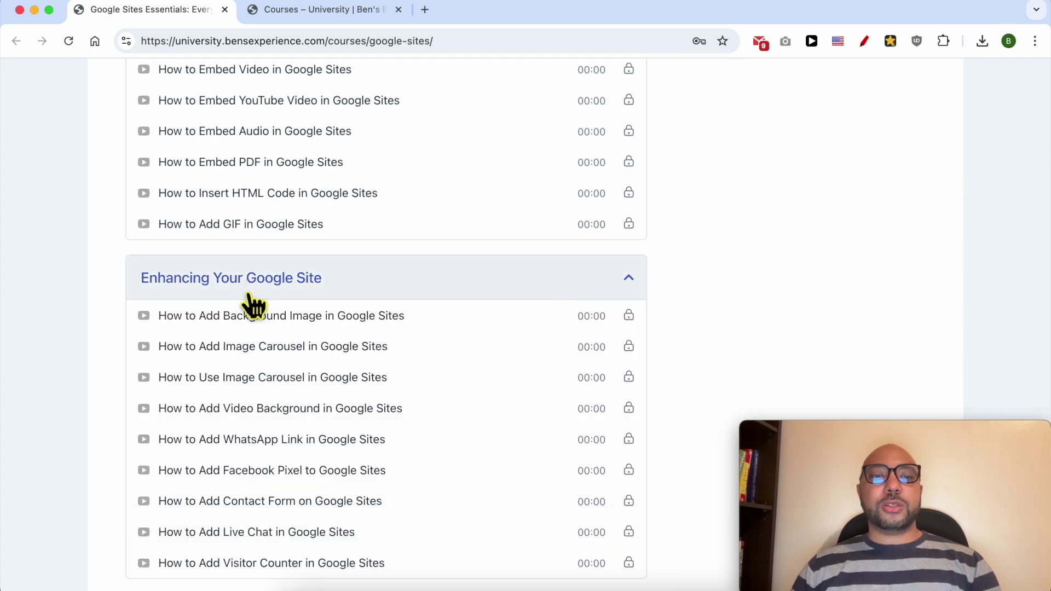
pyautogui.scroll(-2, 252, 306)
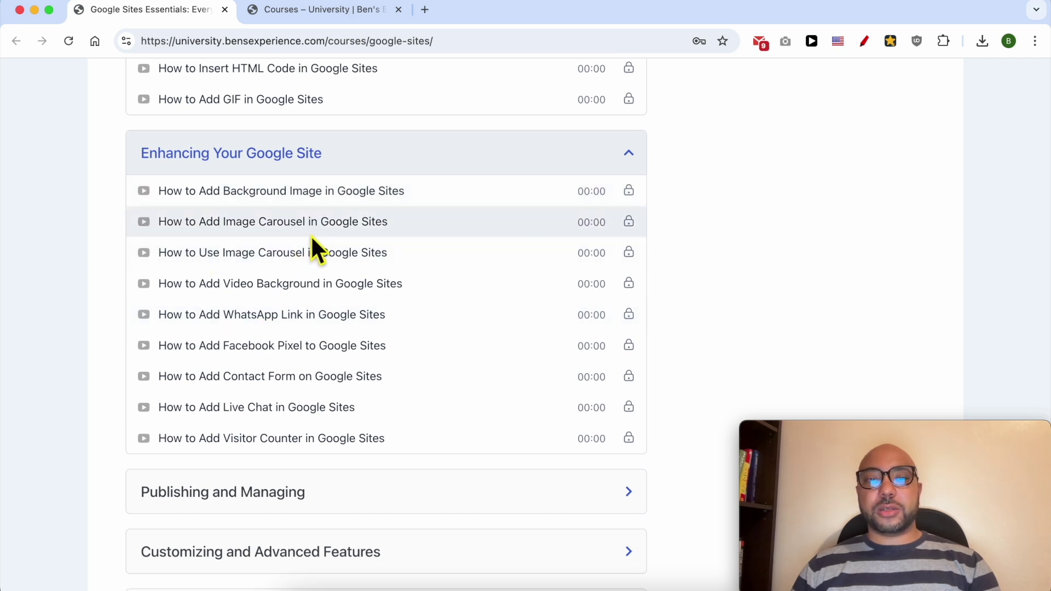
pyautogui.scroll(-3, 257, 271)
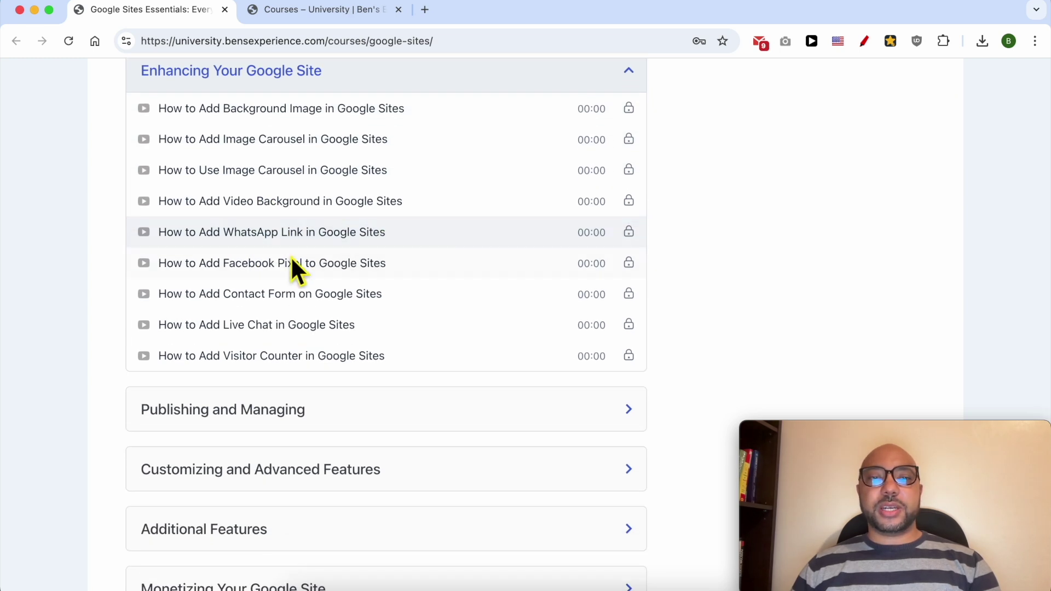
pyautogui.scroll(-7, 329, 274)
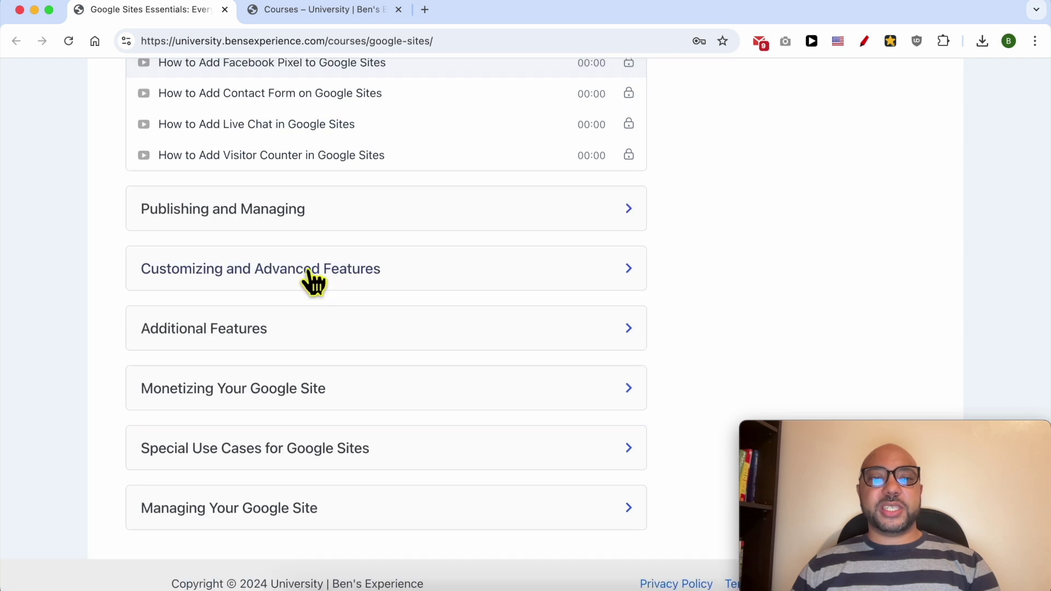
pyautogui.click(279, 225)
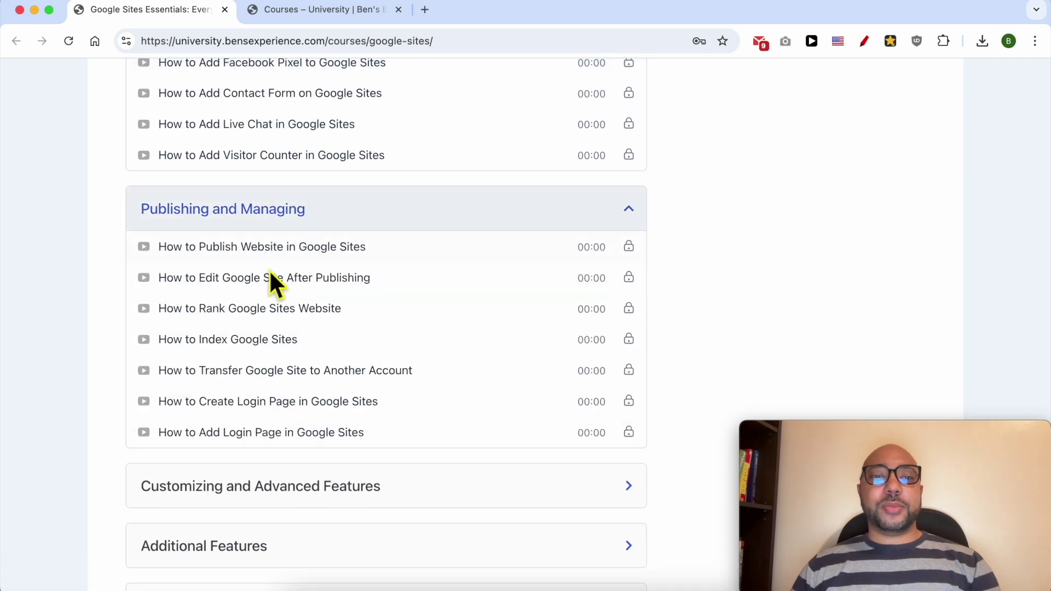
pyautogui.scroll(-4, 271, 290)
pyautogui.click(224, 384)
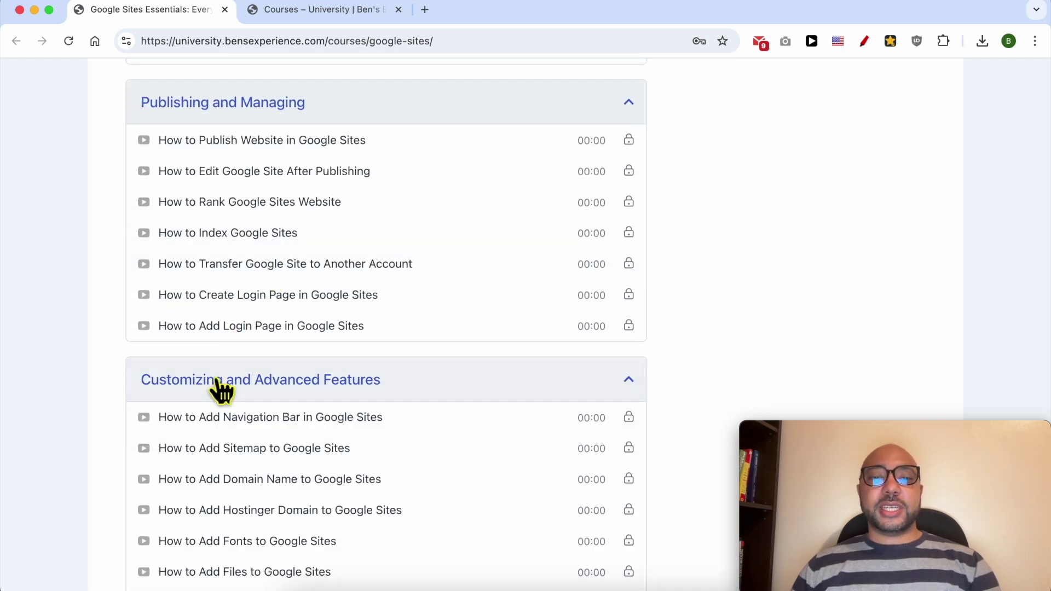
# Expand the Additional Features, Monetizing, and Special Use Cases for Google Sites lesson lists.
pyautogui.scroll(-4, 281, 326)
pyautogui.scroll(-4, 283, 323)
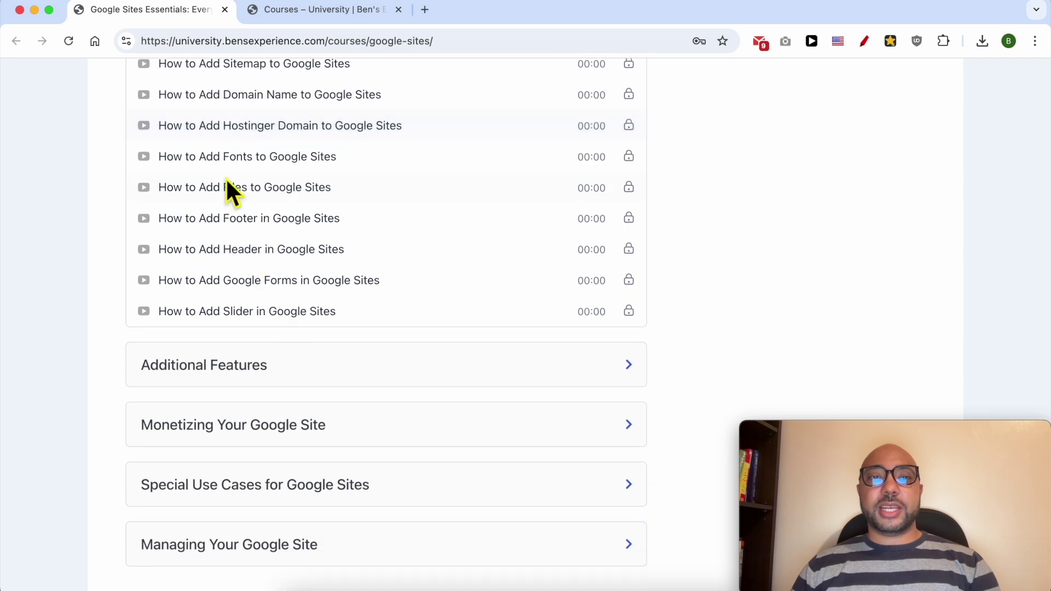
pyautogui.scroll(1, 250, 110)
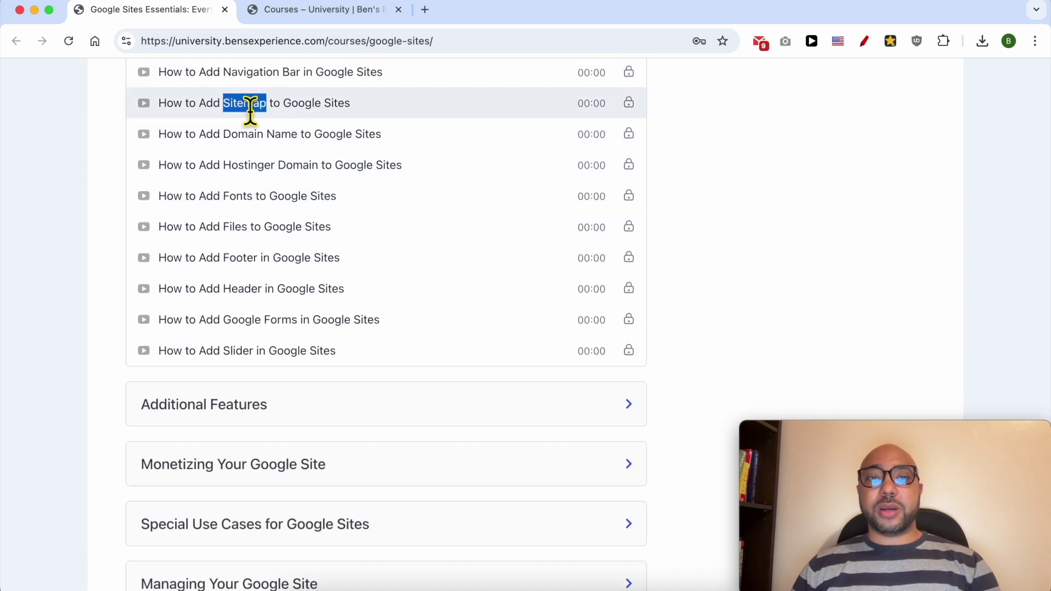
pyautogui.scroll(-3, 270, 230)
pyautogui.click(277, 304)
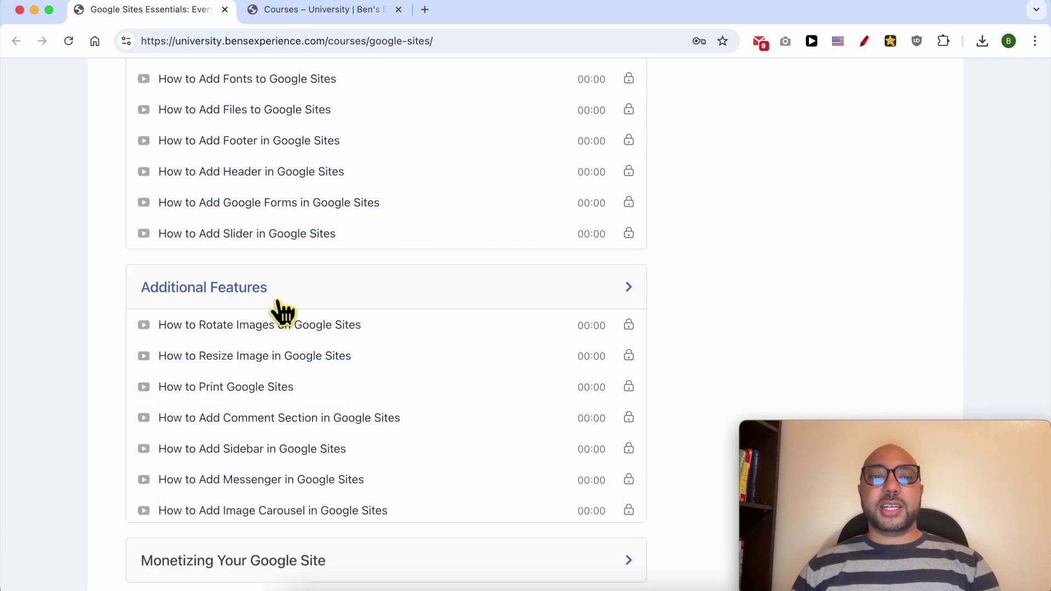
pyautogui.click(279, 304)
pyautogui.click(278, 304)
pyautogui.scroll(-3, 270, 314)
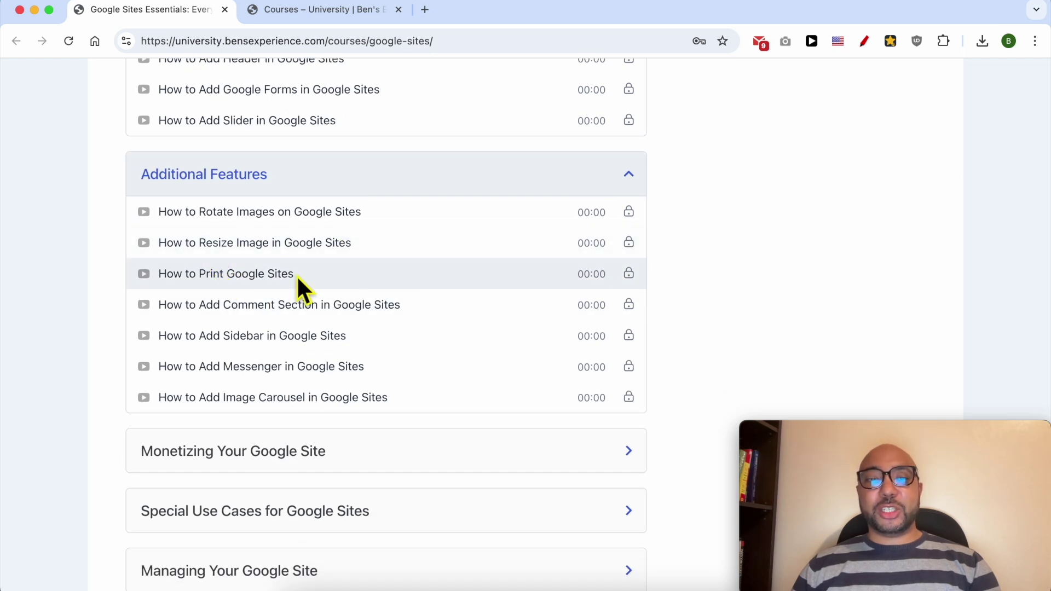
pyautogui.scroll(-3, 307, 306)
pyautogui.click(263, 353)
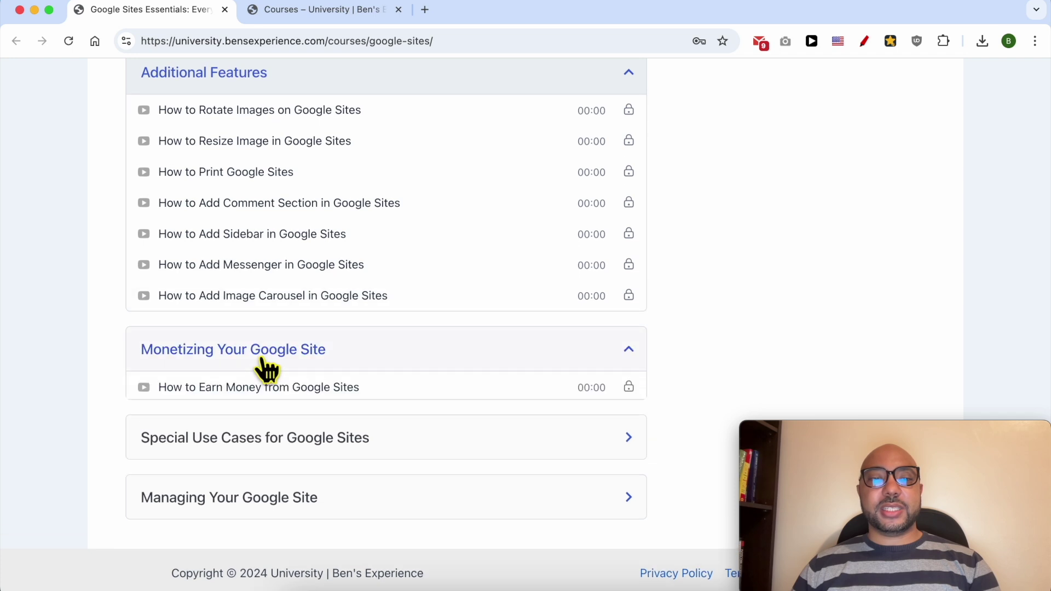
pyautogui.scroll(-2, 263, 360)
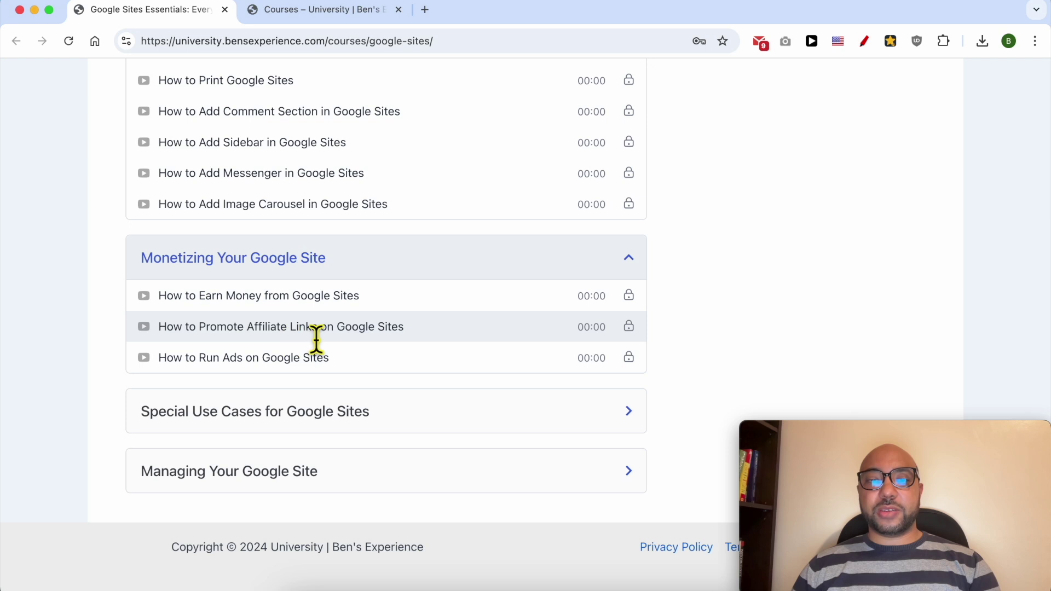
pyautogui.click(274, 418)
pyautogui.scroll(-4, 310, 380)
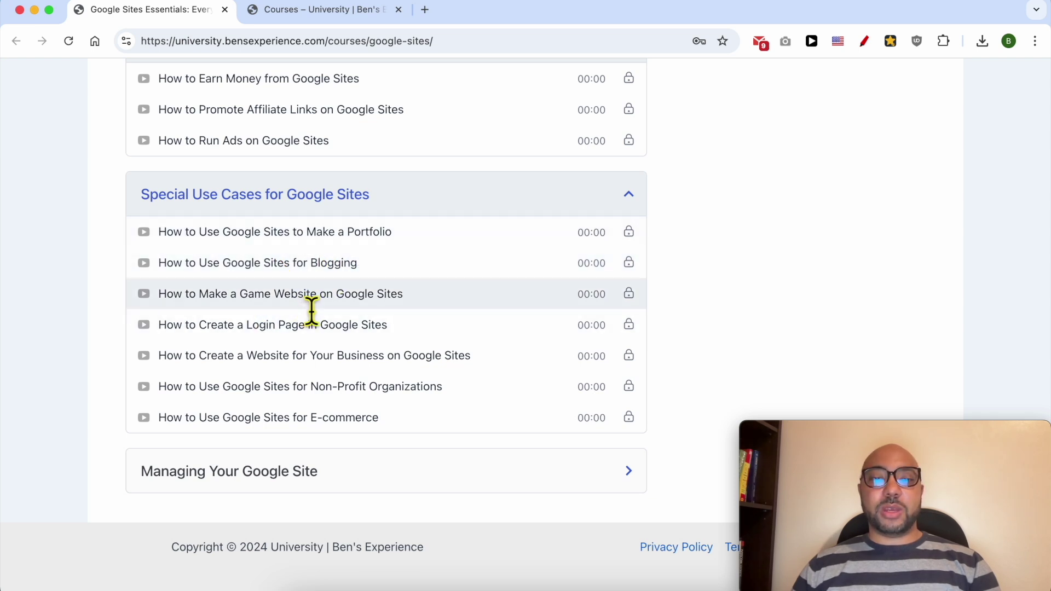
# Select the login page lesson title, expand Managing Your Google Site, then go to the courses catalogue.
pyautogui.tripleClick(267, 341)
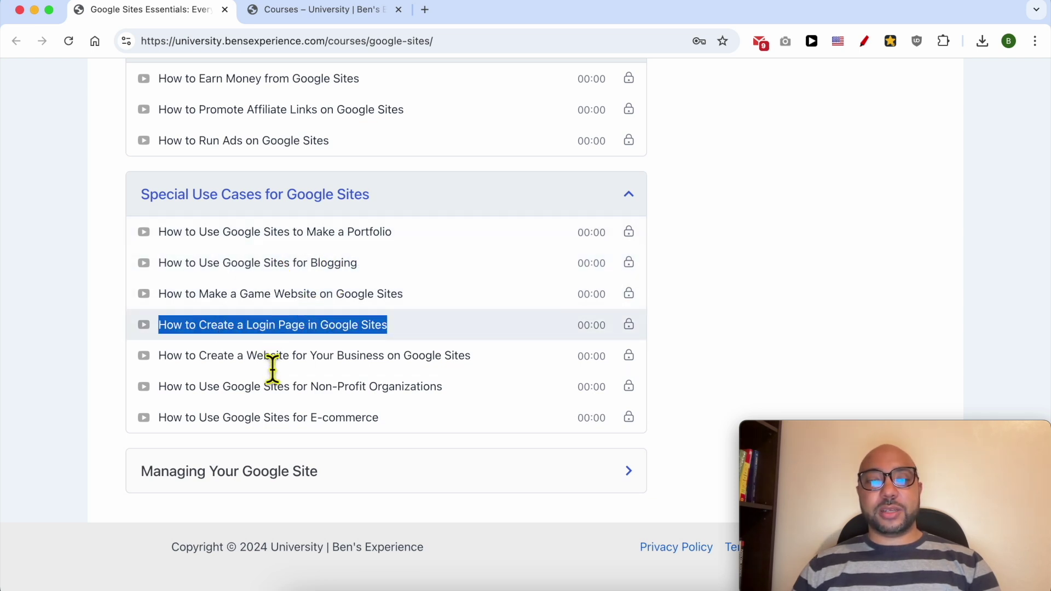
pyautogui.click(227, 479)
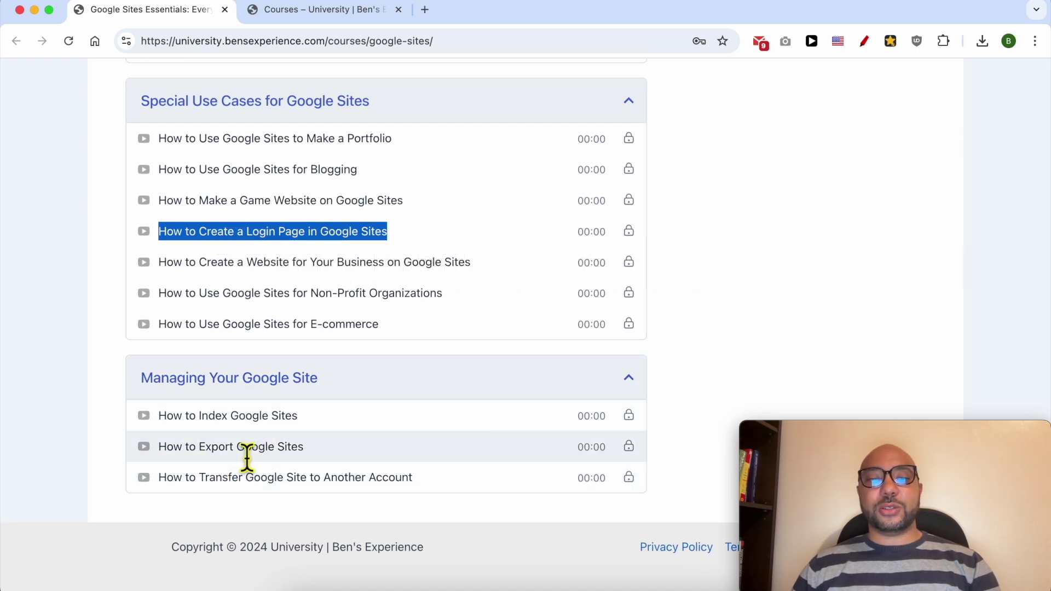
pyautogui.scroll(8, 244, 384)
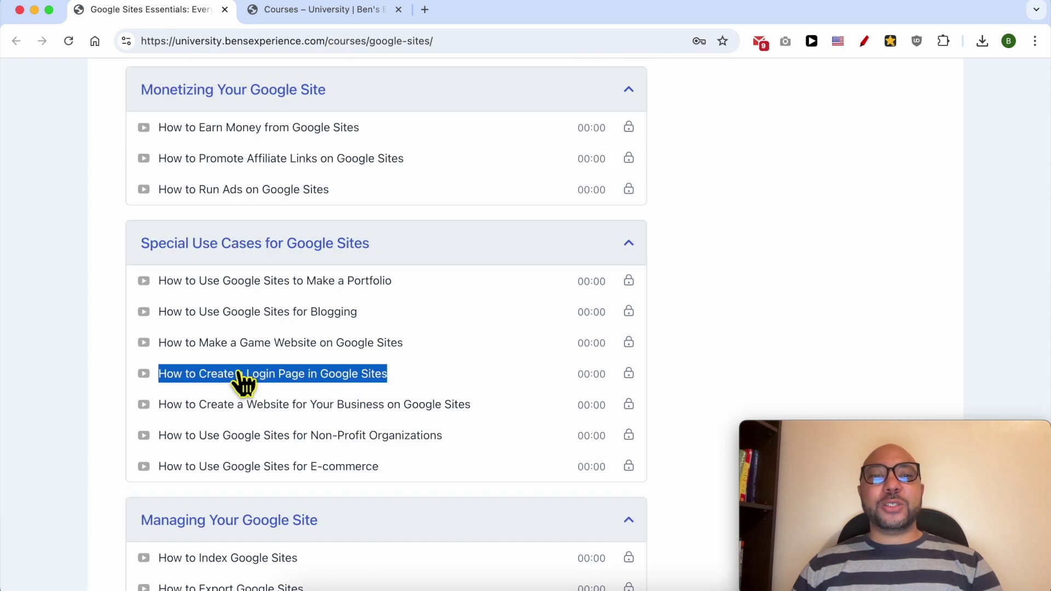
pyautogui.scroll(10, 242, 380)
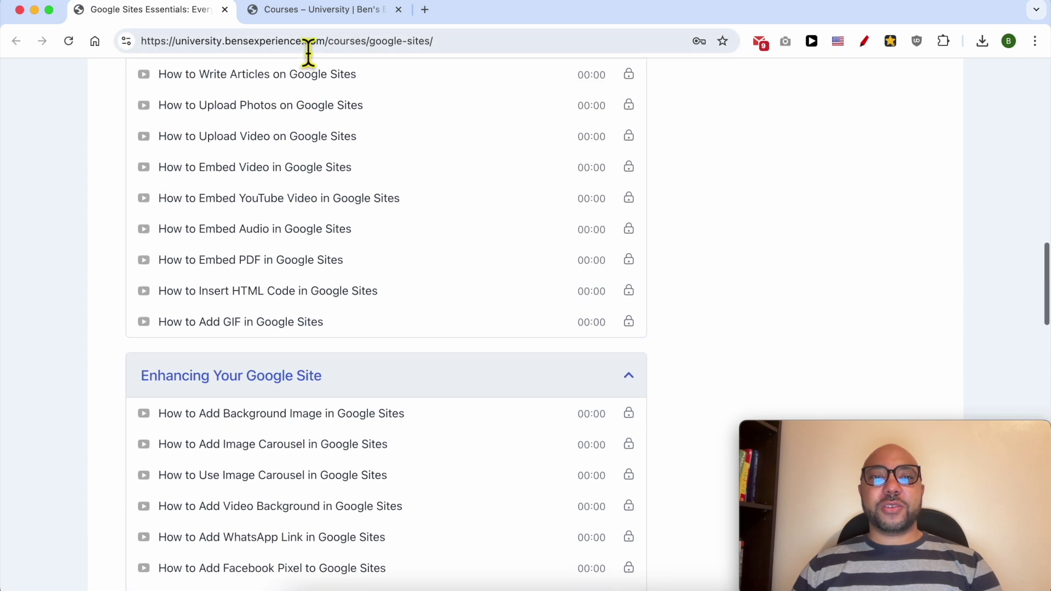
pyautogui.click(310, 15)
# Scroll through the Google Sites, Wix, Canva, YouTube, Mailchimp and InfinityFree course cards.
pyautogui.scroll(-5, 375, 134)
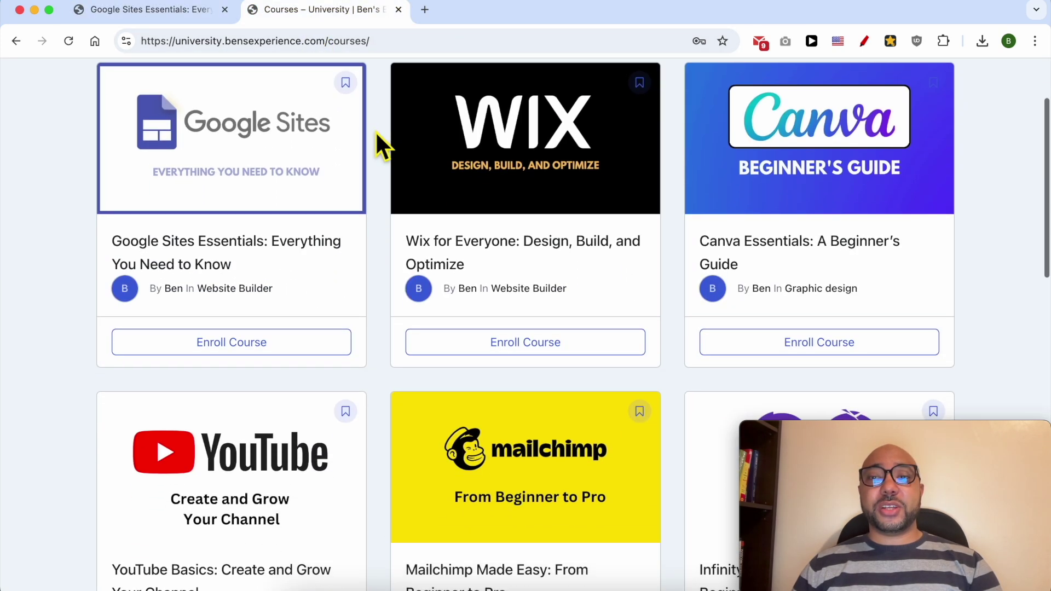
pyautogui.scroll(-10, 377, 134)
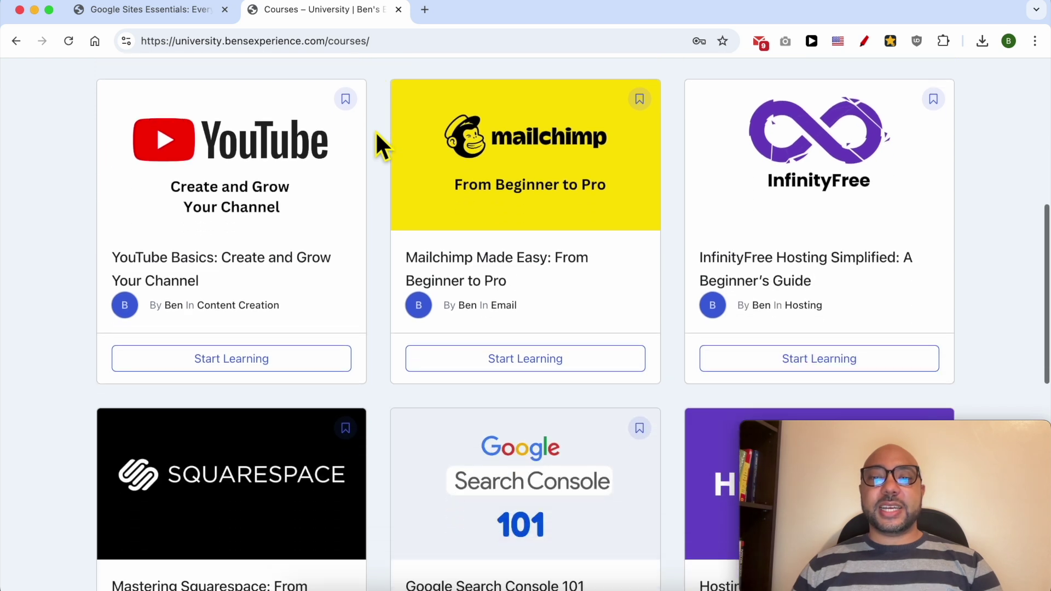
pyautogui.scroll(-2, 377, 134)
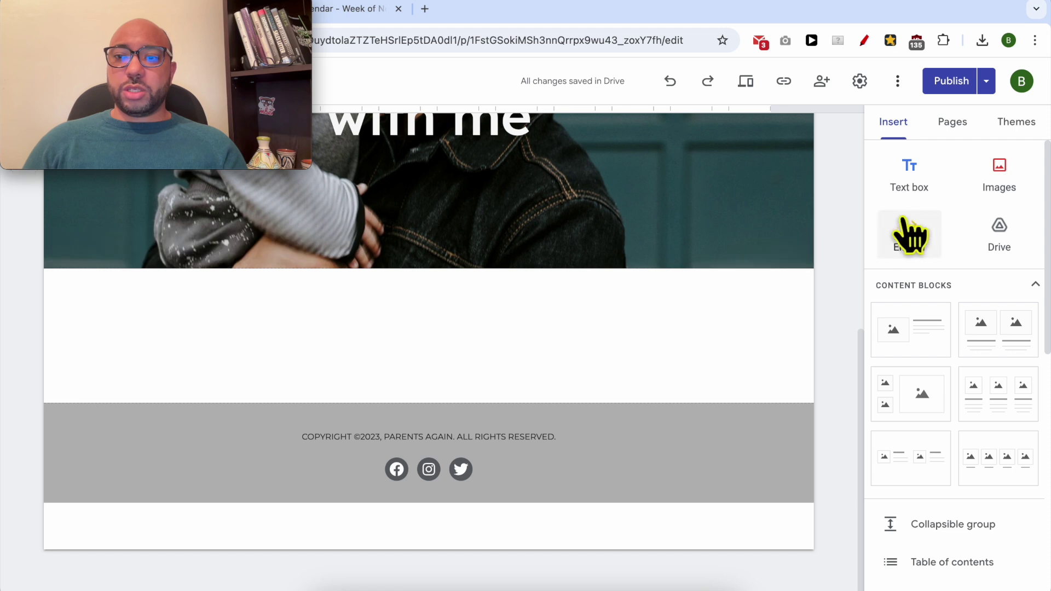
# Paste the Google Calendar scheduling code as embed code and insert the 'Book an hour with me' widget.
pyautogui.click(915, 230)
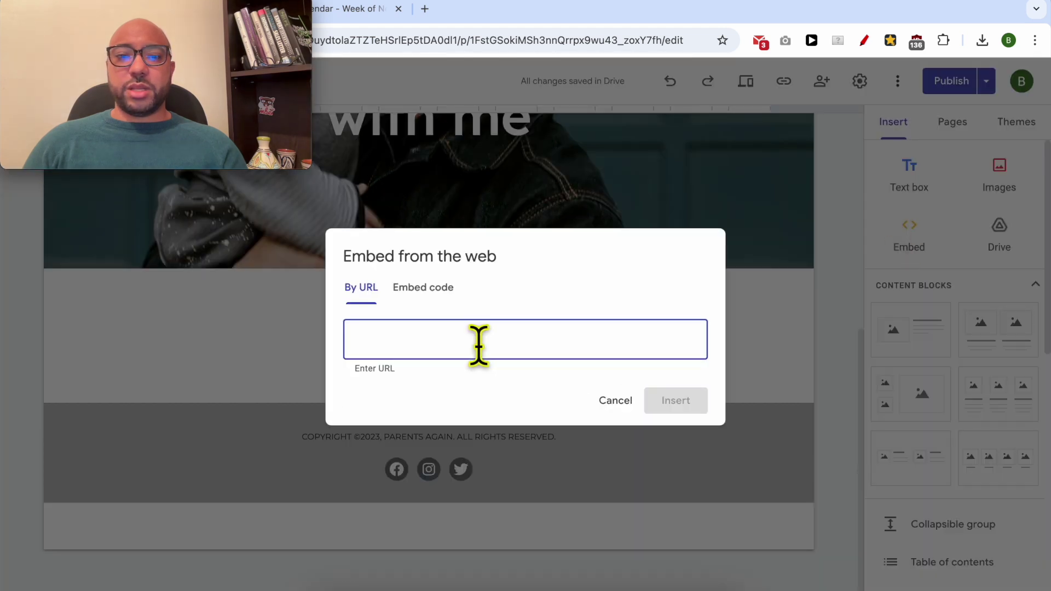
pyautogui.click(418, 294)
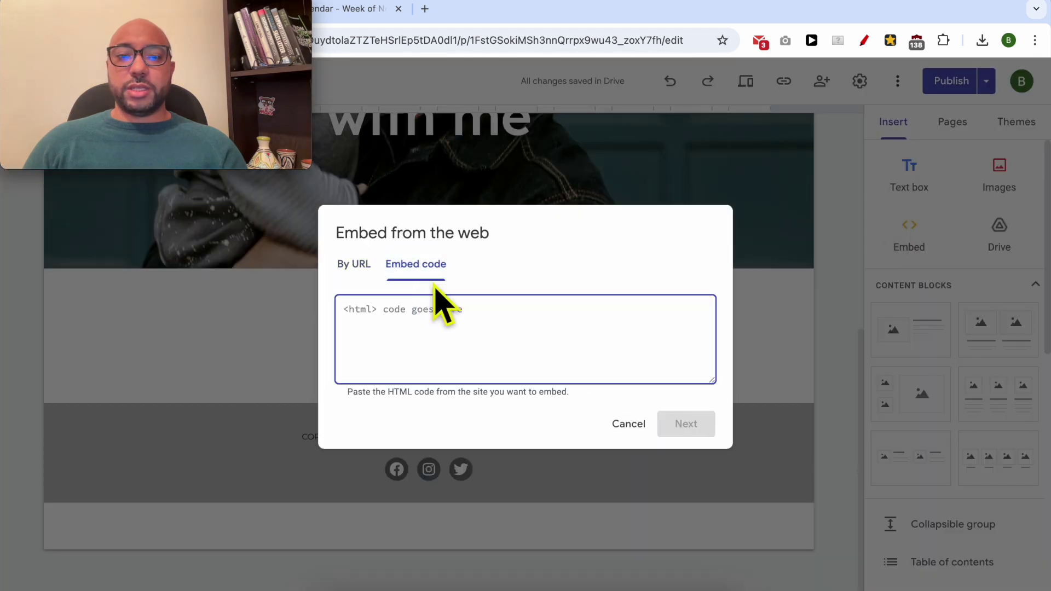
pyautogui.rightClick(460, 328)
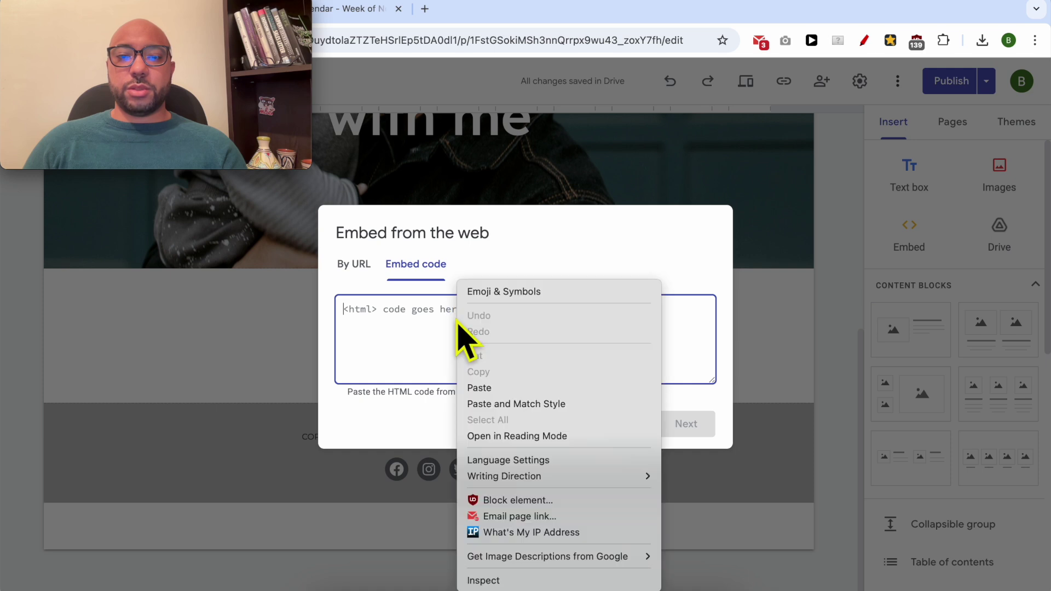
pyautogui.click(489, 387)
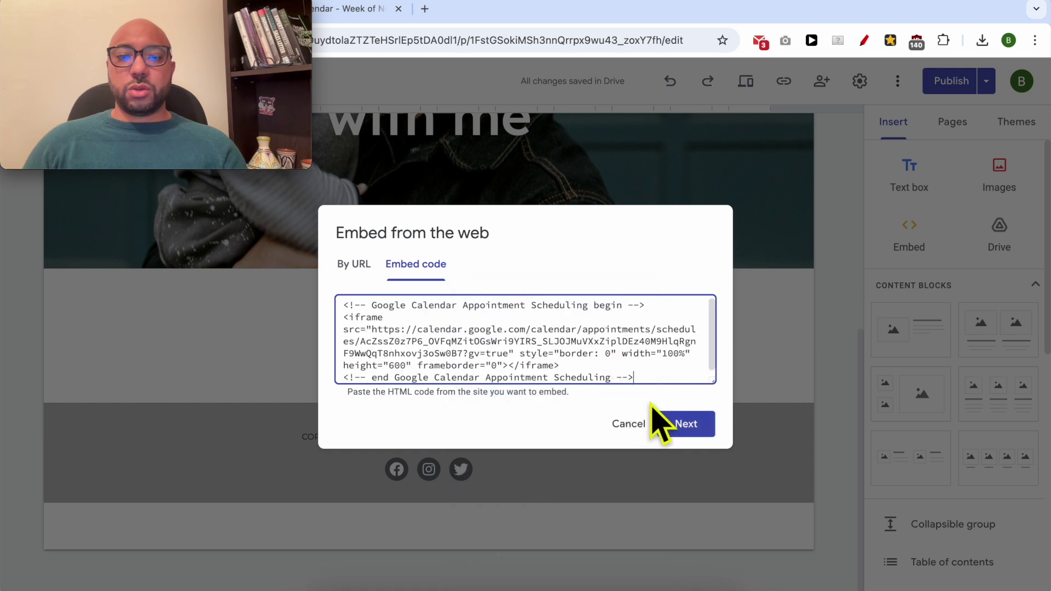
pyautogui.click(685, 426)
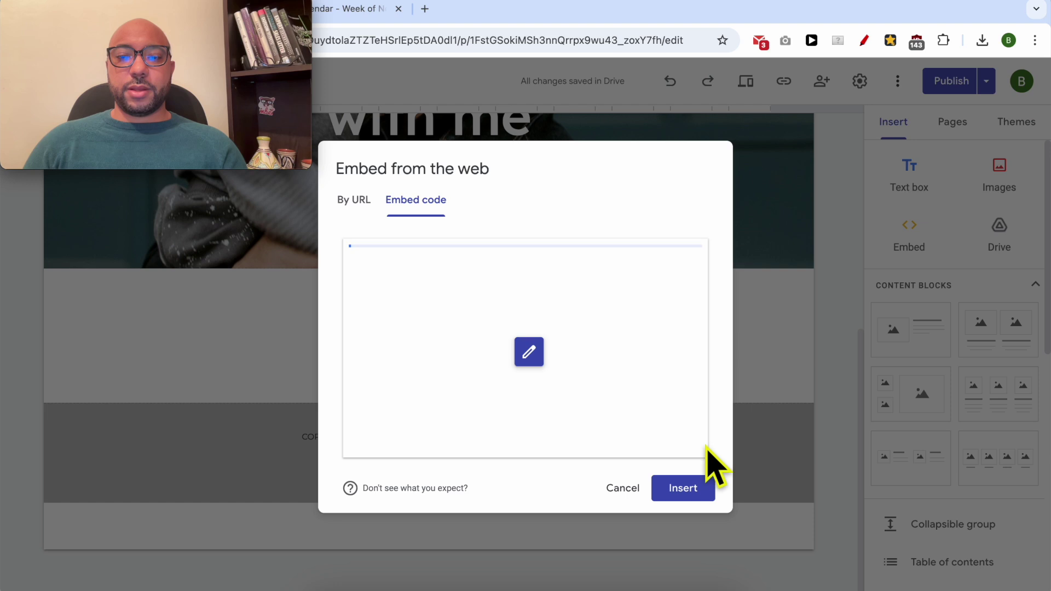
pyautogui.click(693, 489)
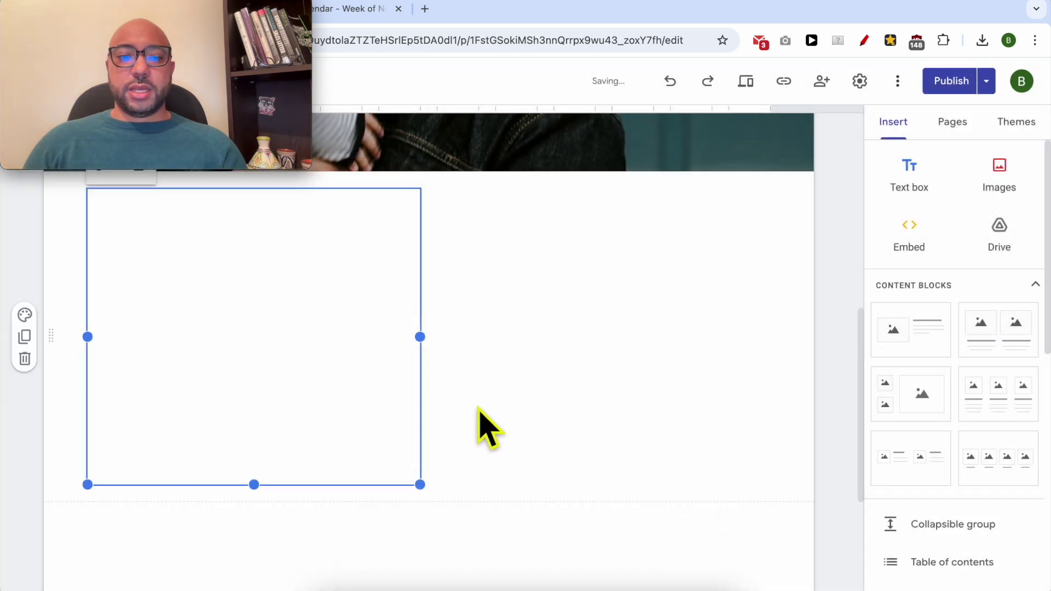
# Widen the calendar booking embed to span the full content width below the header.
pyautogui.moveTo(418, 486); pyautogui.dragTo(747, 467)
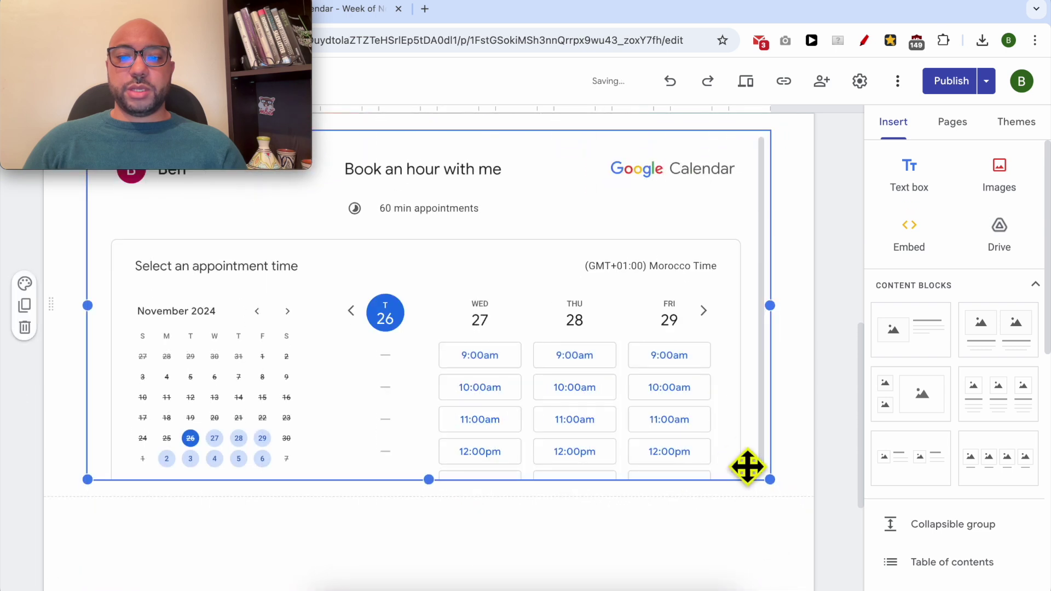
pyautogui.scroll(-3, 548, 466)
pyautogui.scroll(5, 428, 411)
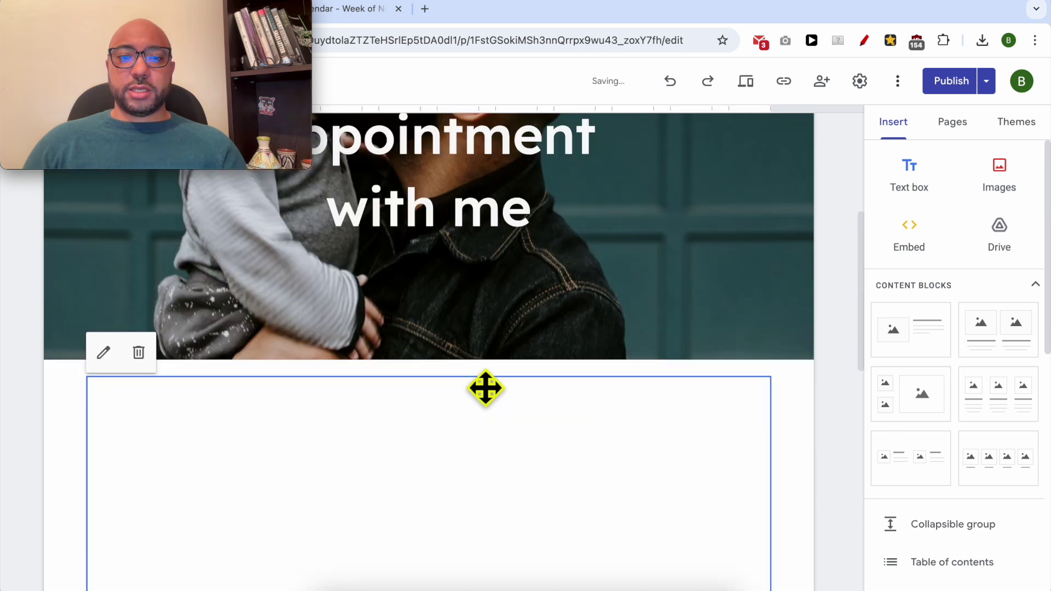
pyautogui.scroll(-3, 693, 331)
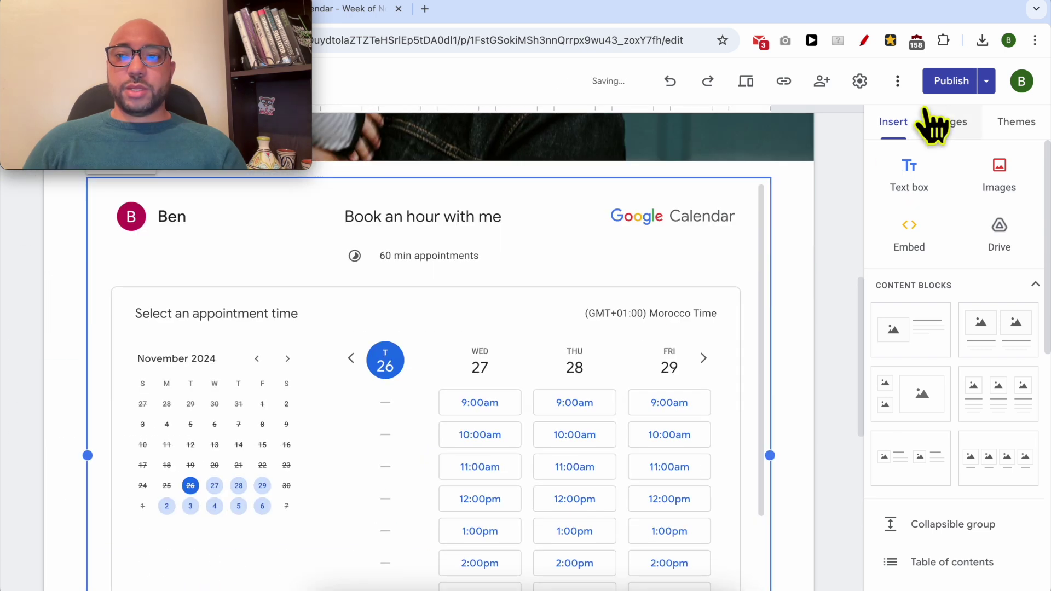
pyautogui.click(951, 83)
# Publish the site and browse the live appointment page with its working booking widget.
pyautogui.click(1022, 87)
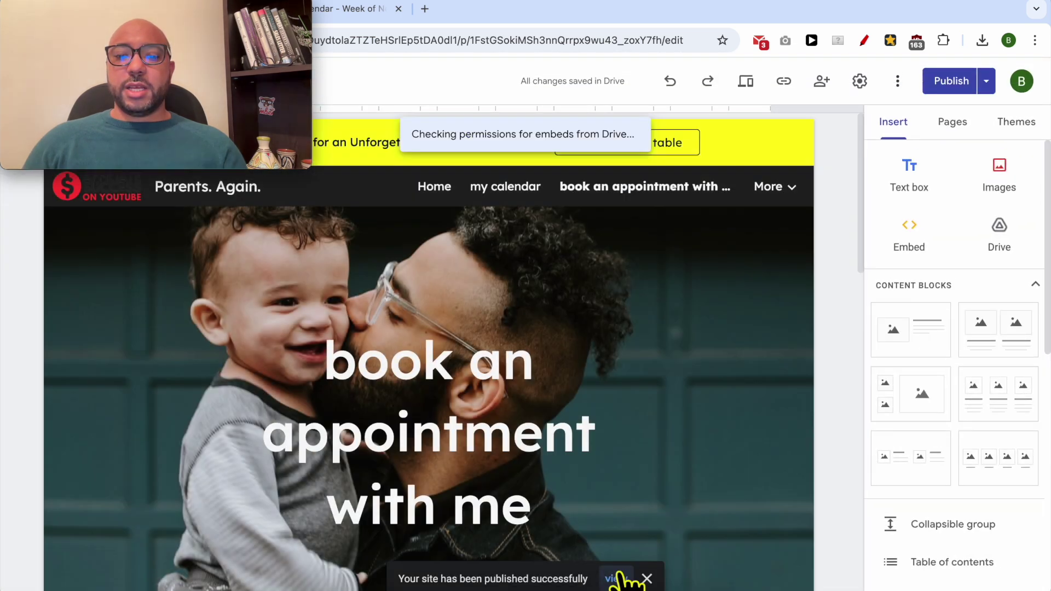
pyautogui.click(616, 579)
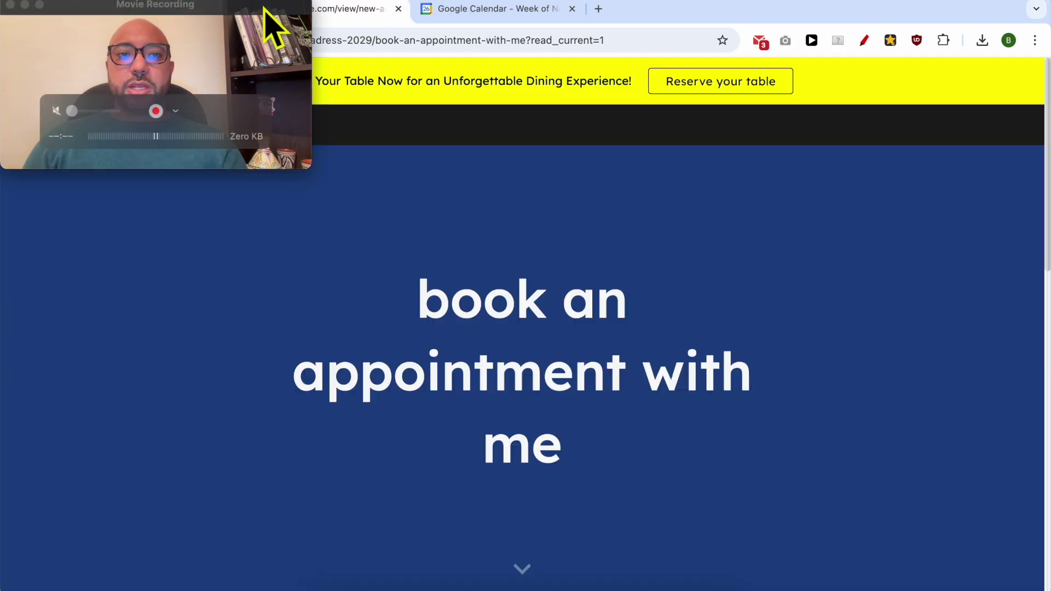
pyautogui.moveTo(258, 8); pyautogui.dragTo(995, 10)
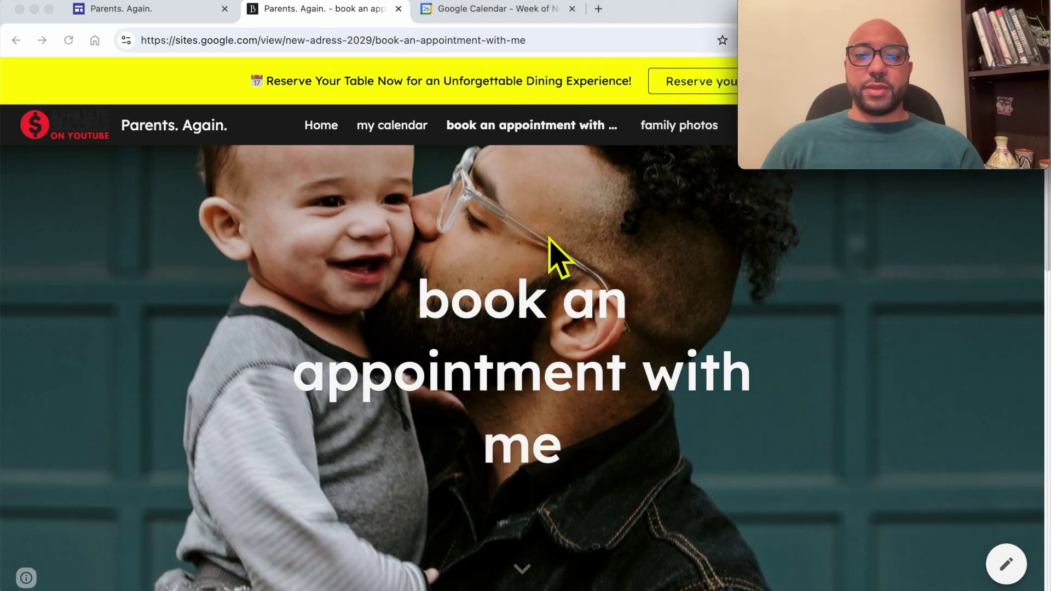
pyautogui.scroll(-5, 512, 376)
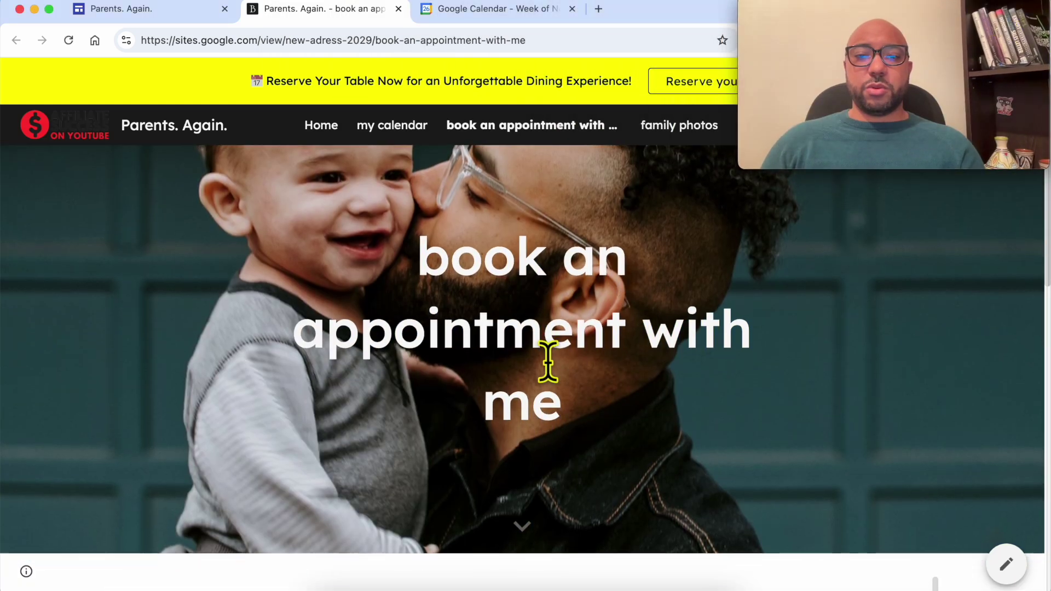
pyautogui.scroll(-4, 548, 363)
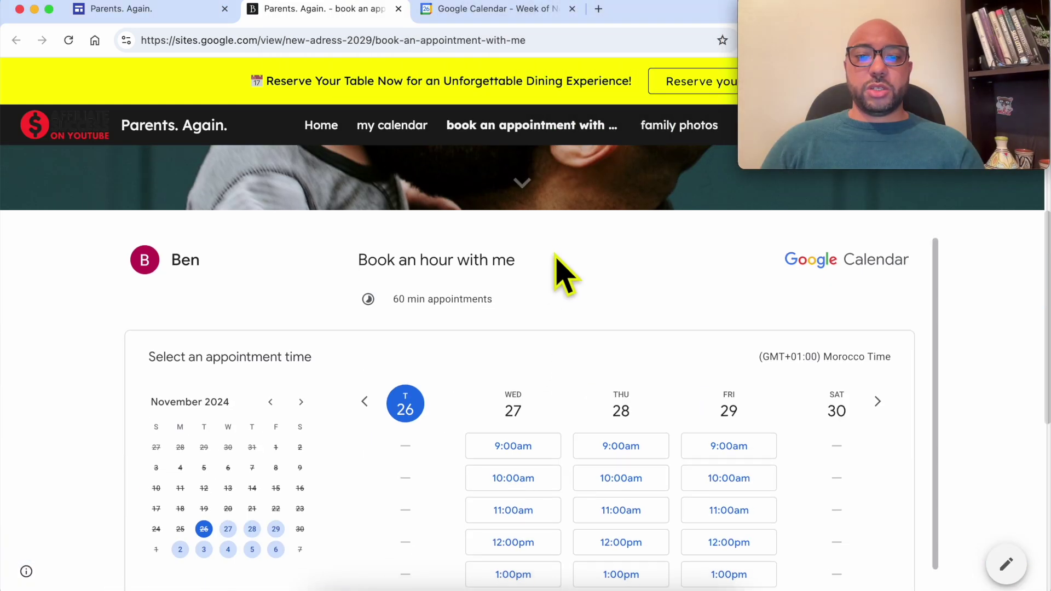
pyautogui.scroll(-2, 60, 358)
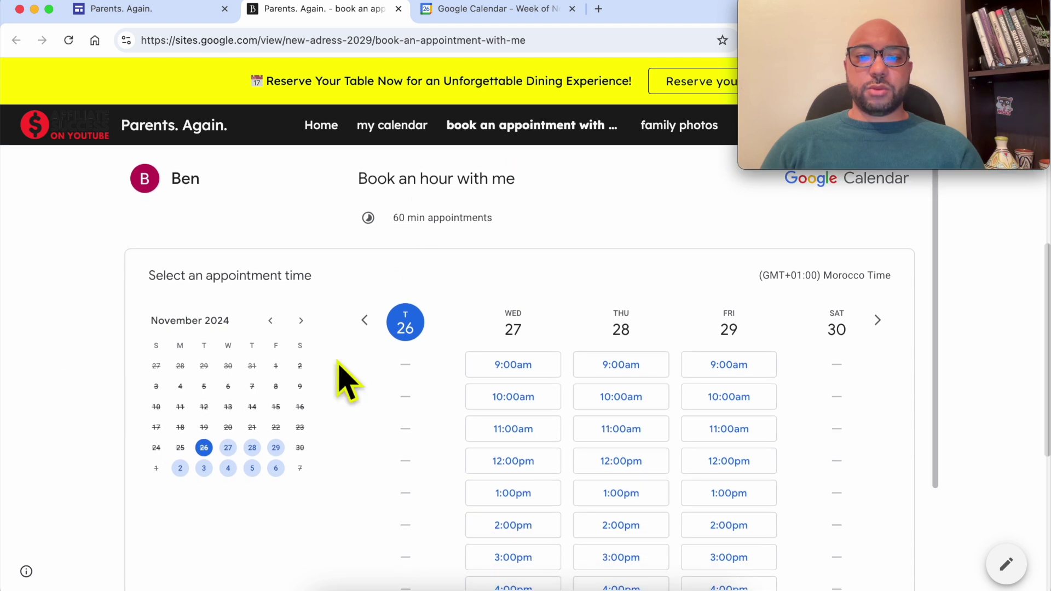